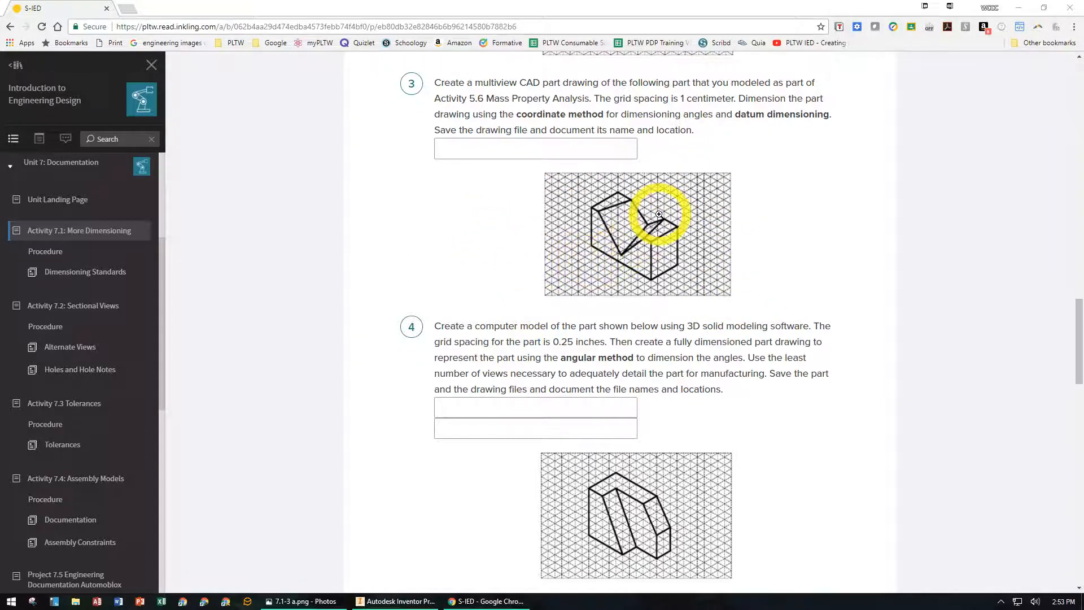
- Move the browser to the next monitor and, in Inventor, sketch a rectangle 2.25 in wide and 1.25 in high from the origin
left_click(935, 6)
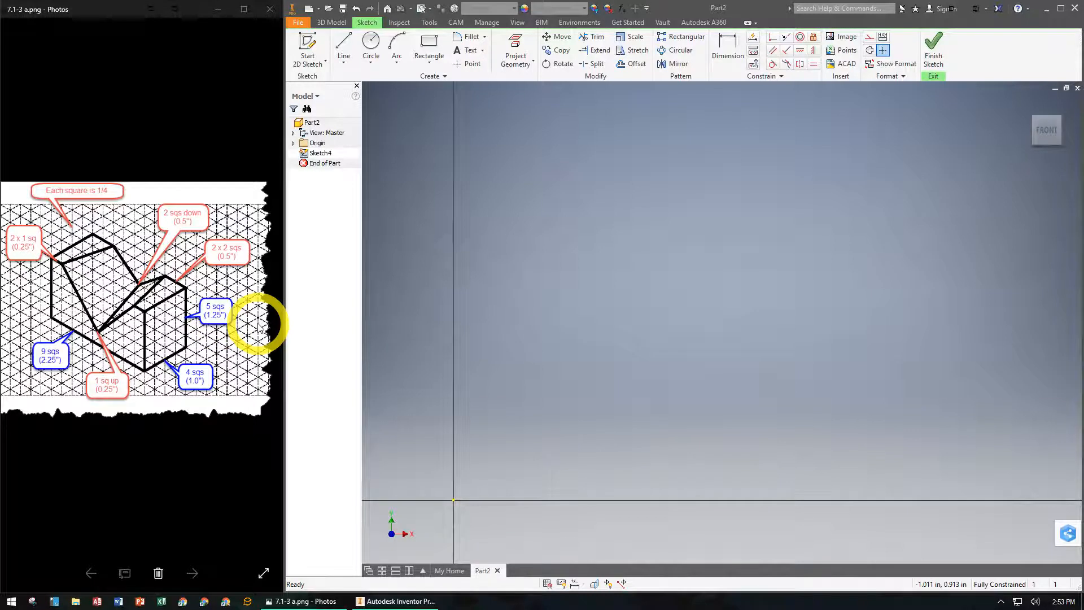
left_click(429, 42)
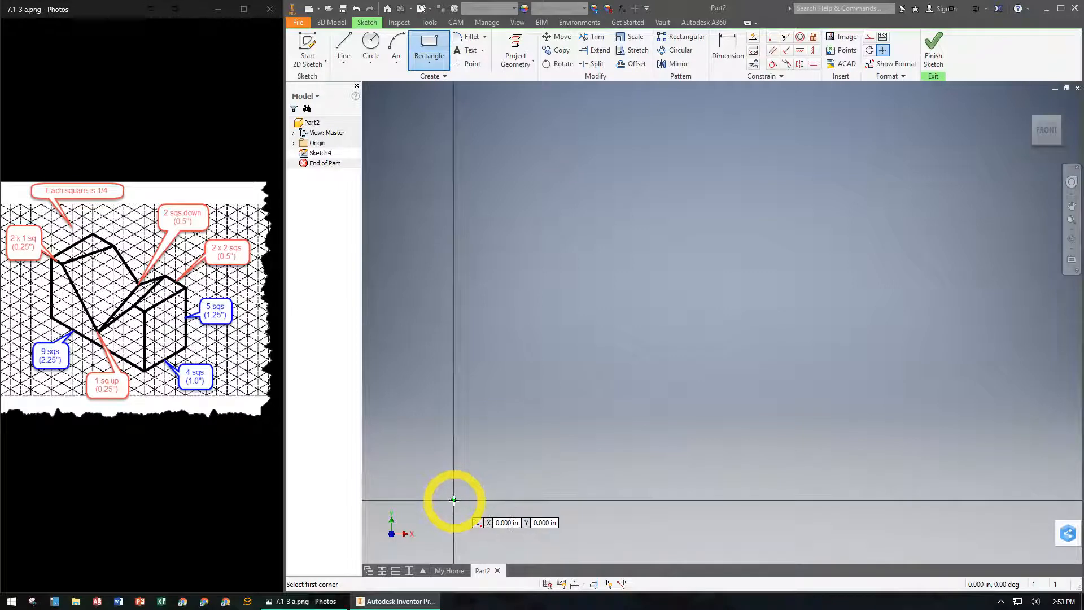
left_click(454, 501)
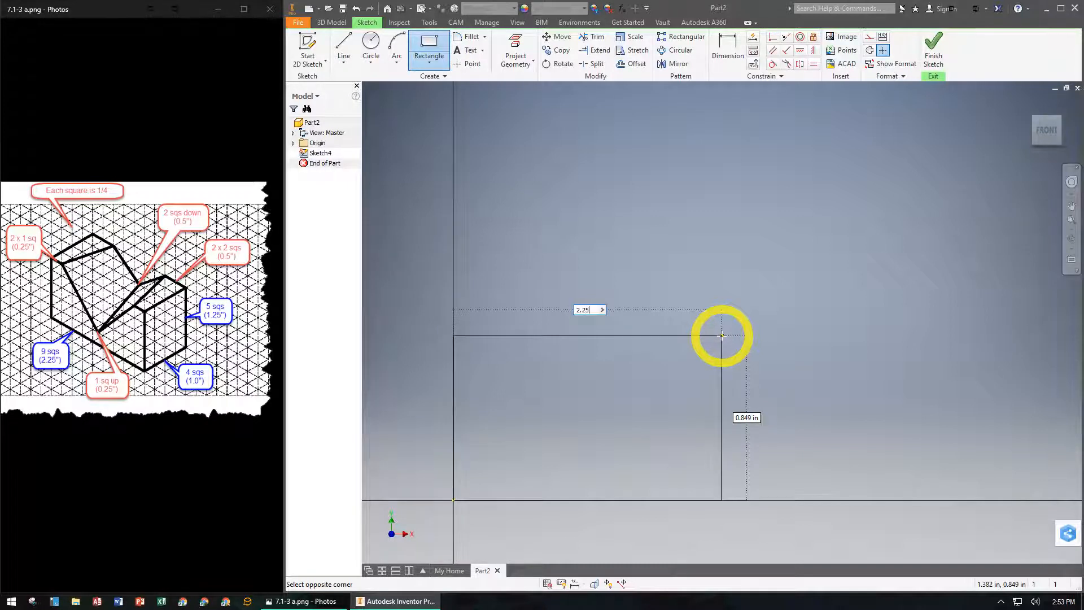
key("Tab")
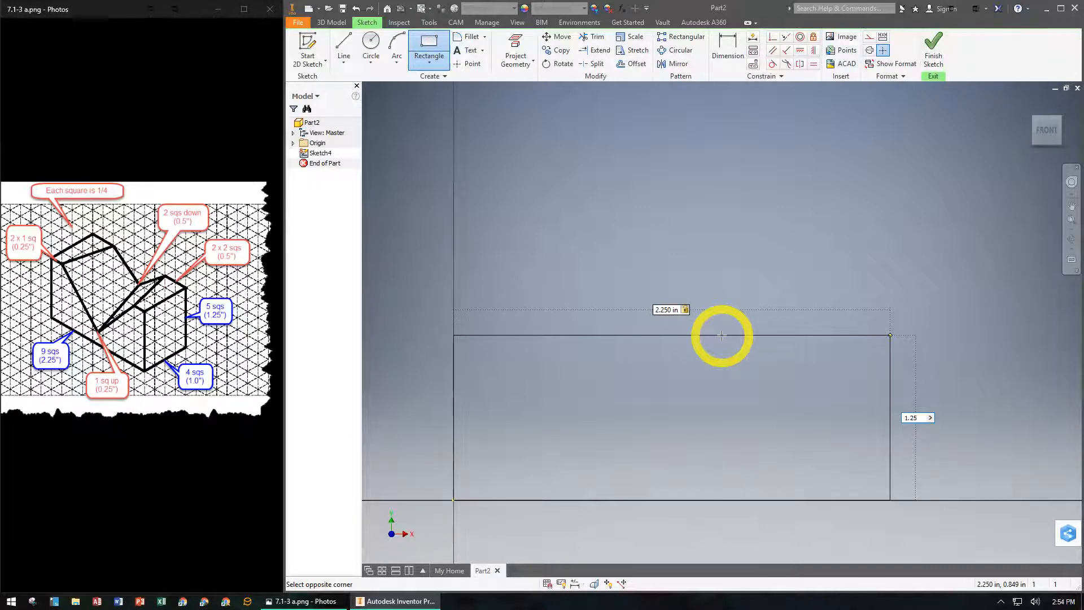
key("Tab")
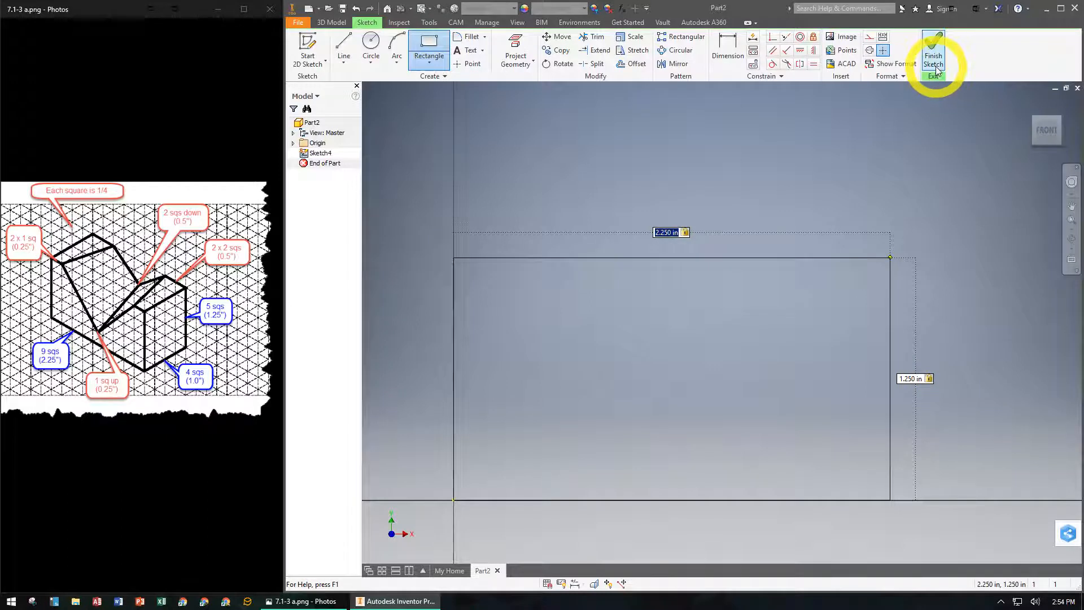
key("Return")
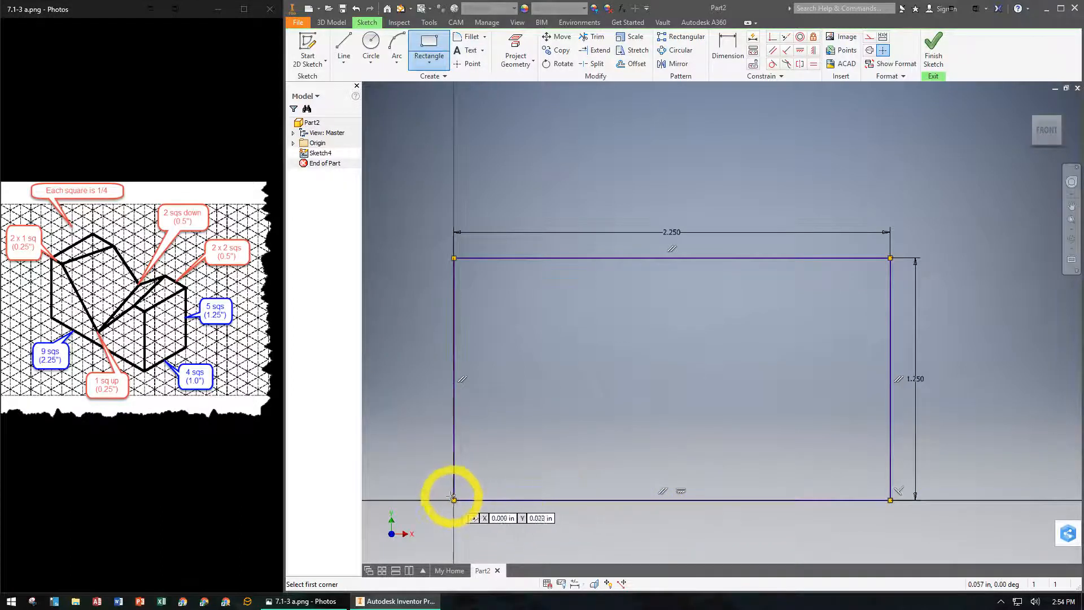
left_click(933, 53)
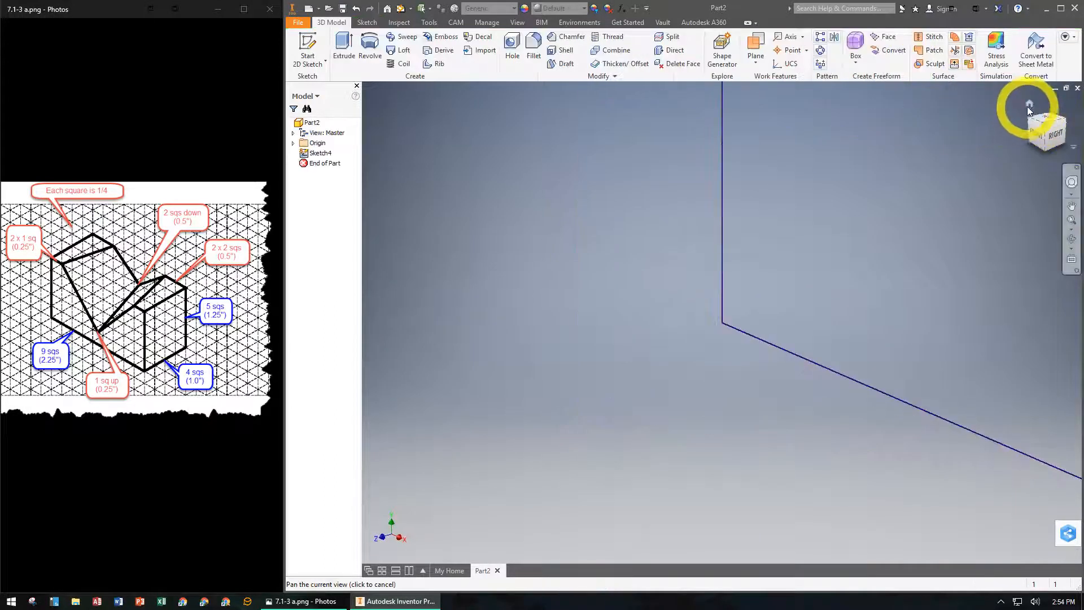
- Extrude the rectangle 1 in into a solid block
left_click(1030, 105)
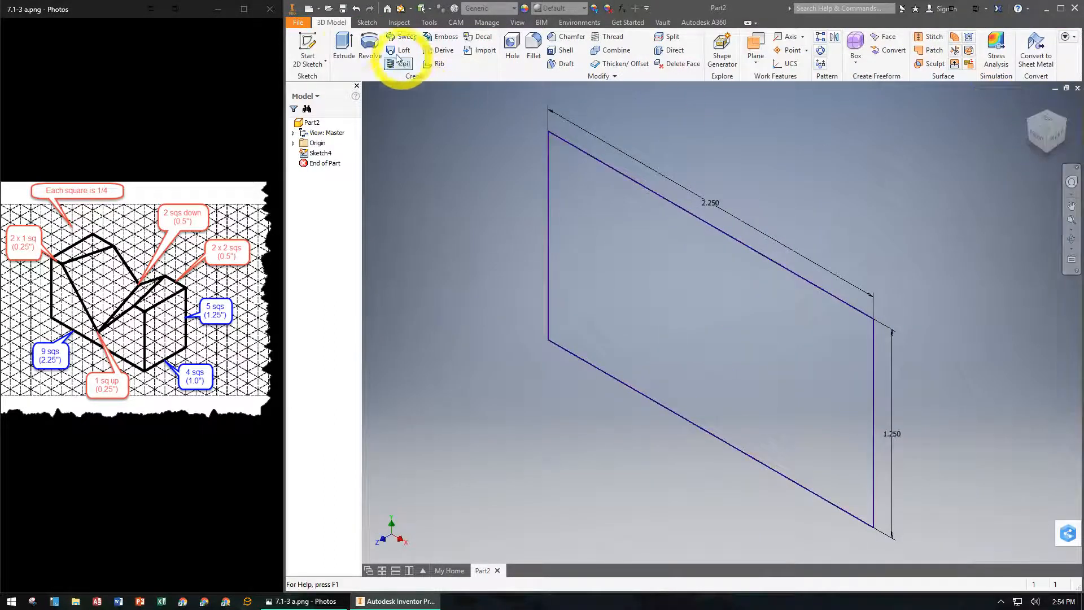
left_click(345, 48)
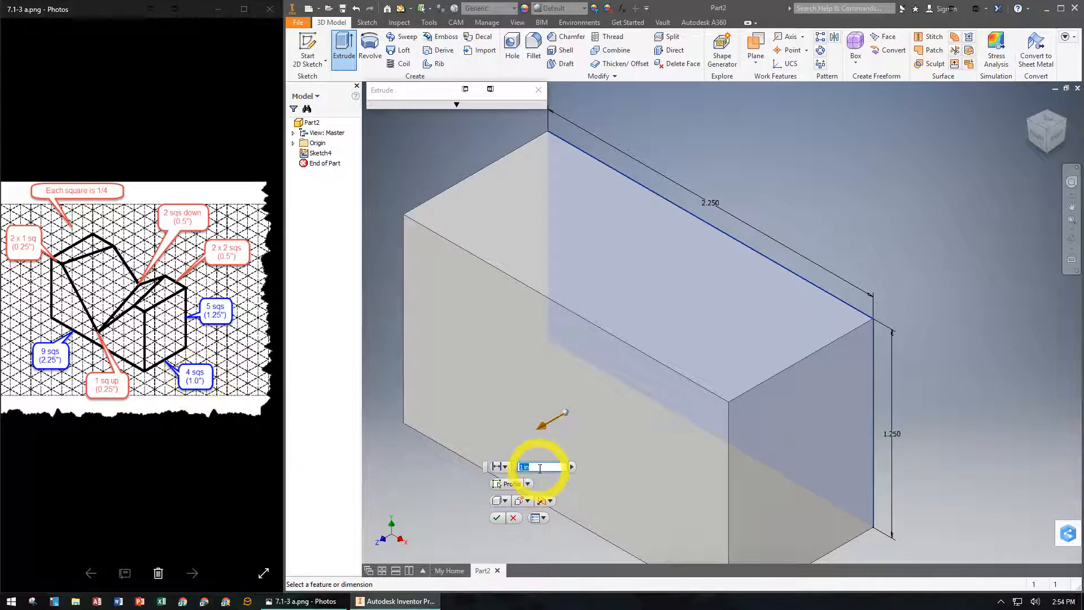
left_click(499, 518)
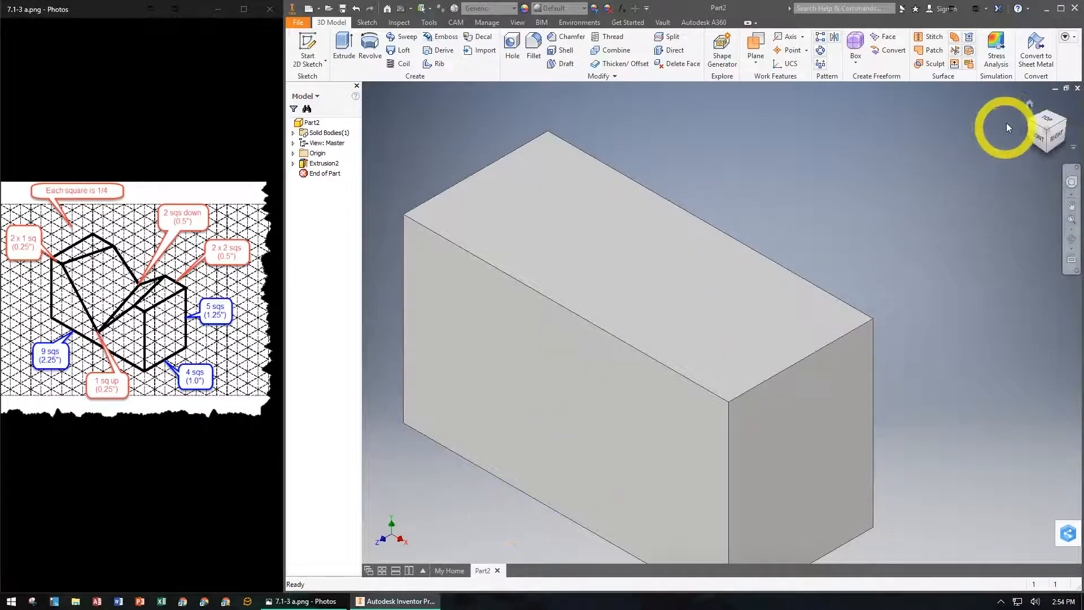
- Create a new 2D sketch on the block's large front face
left_click(1030, 106)
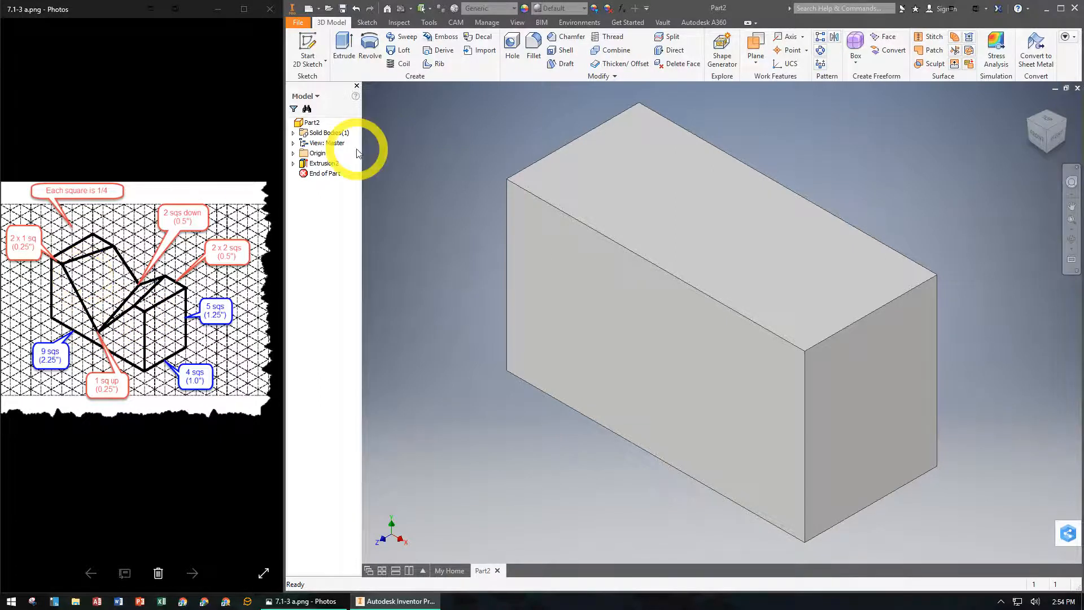
left_click(312, 48)
left_click(611, 298)
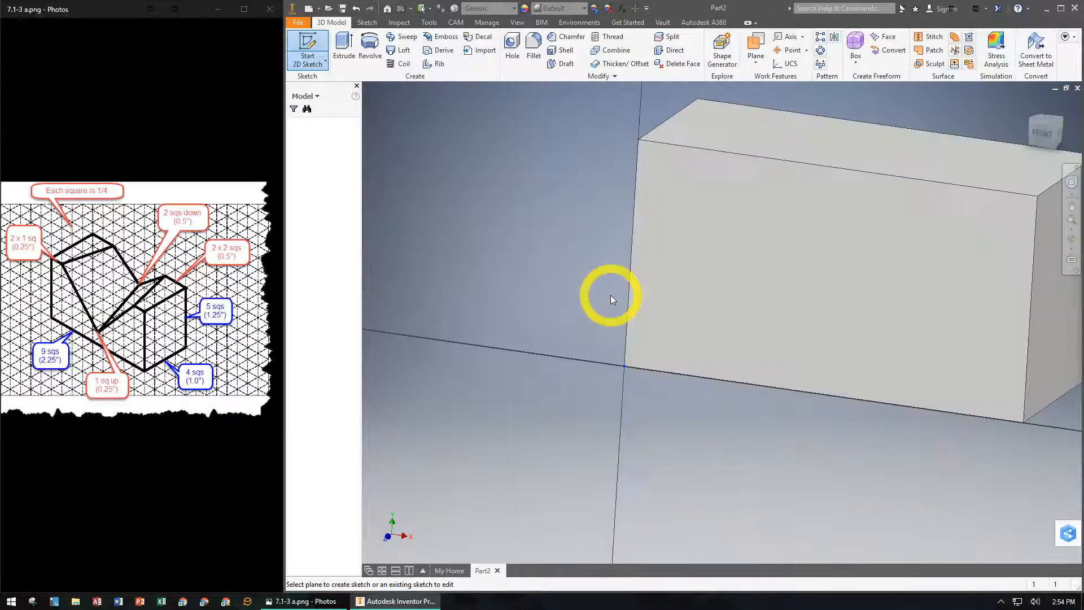
mouse_move(892, 252)
middle_mouse_down()
mouse_move(751, 301)
mouse_move(671, 353)
middle_mouse_up()
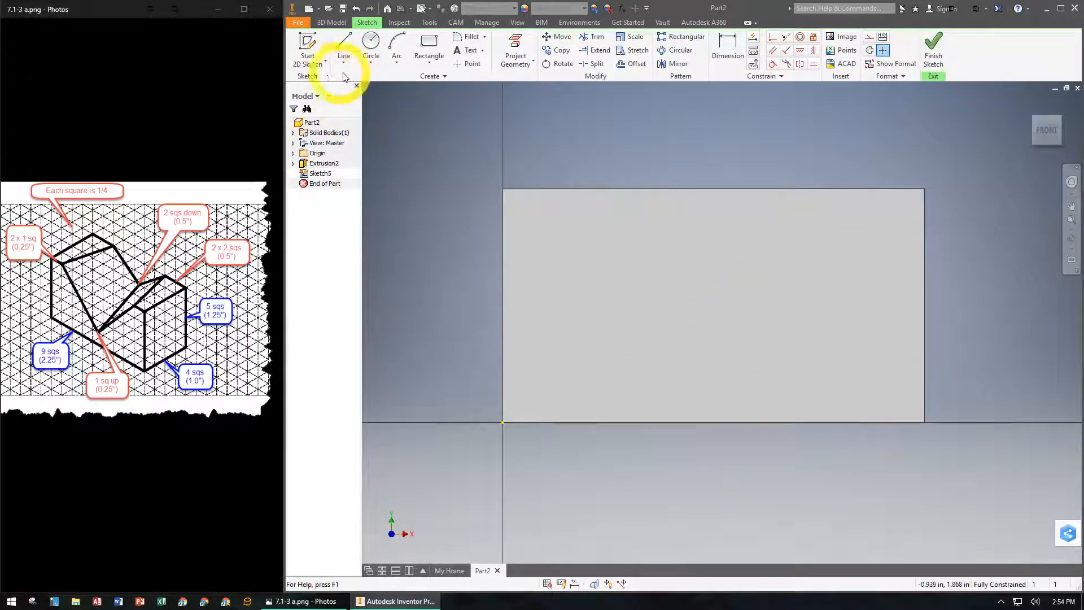
- Draw a two-line V from about 0.3 in along the top edge, down to about 0.86 in high, ending about 0.48 in from the right corner
left_click(349, 46)
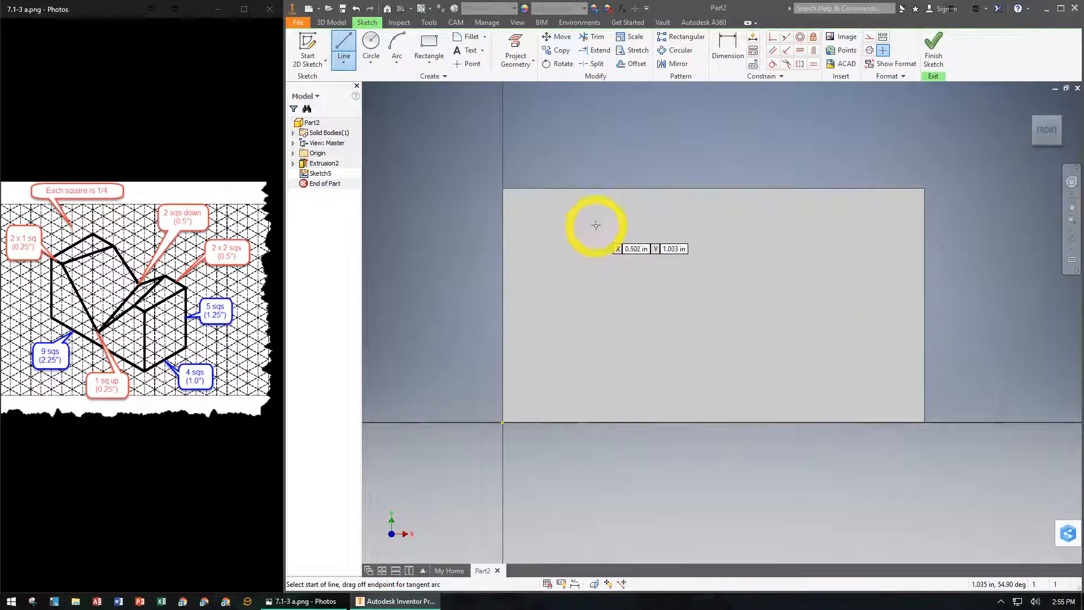
left_click(558, 189)
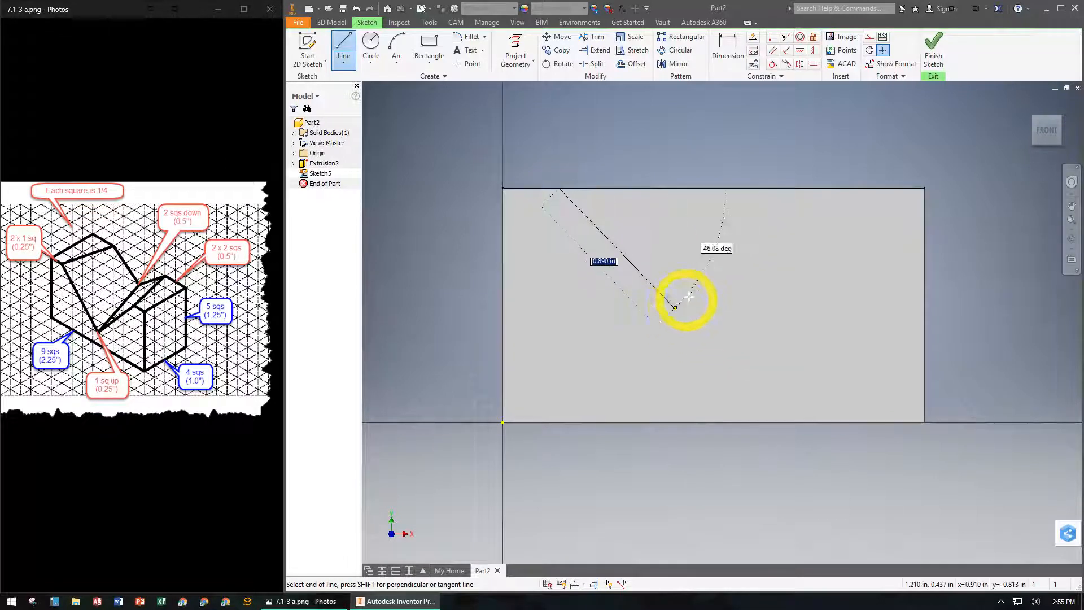
left_click(783, 261)
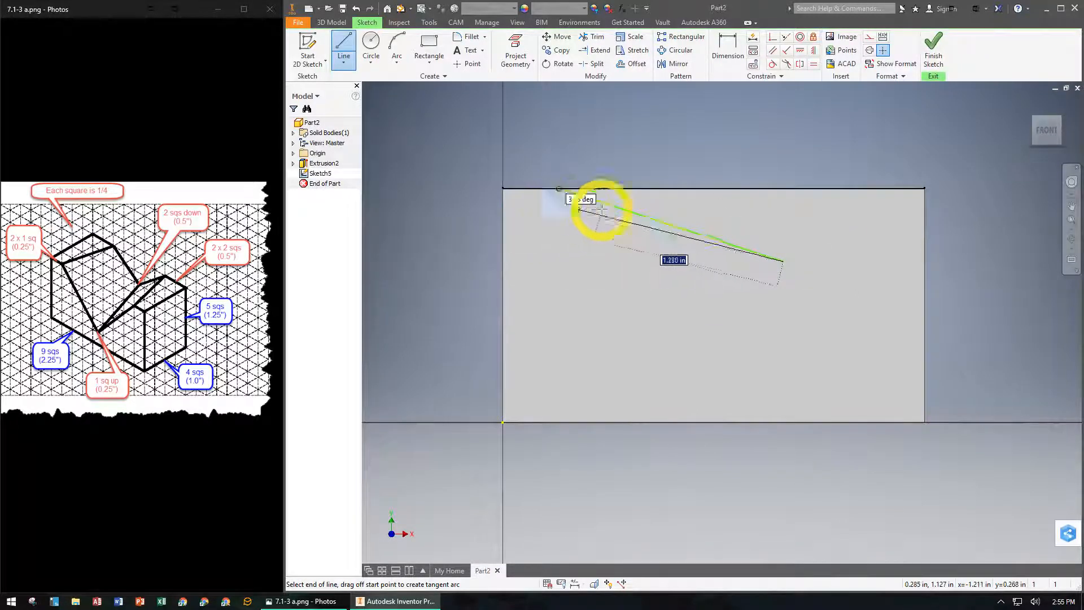
left_click(571, 193)
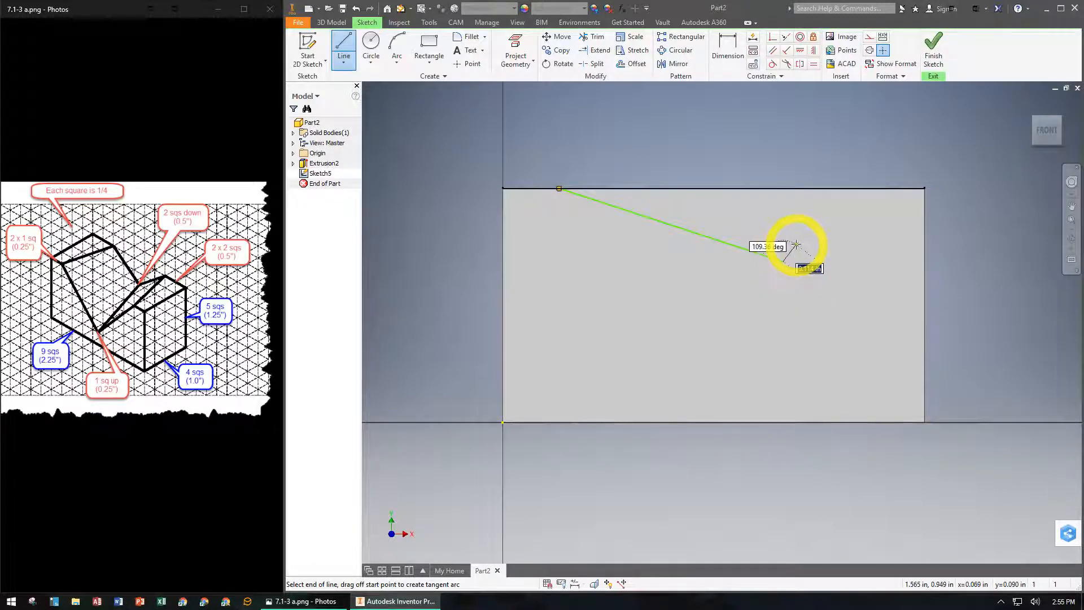
key("Escape")
left_click(835, 186)
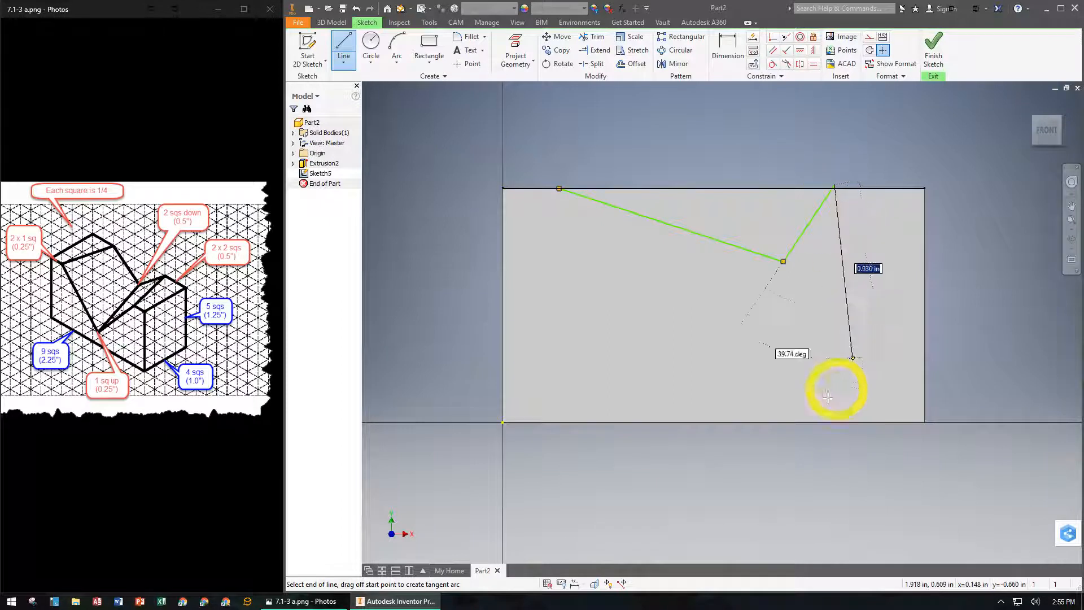
key("Escape")
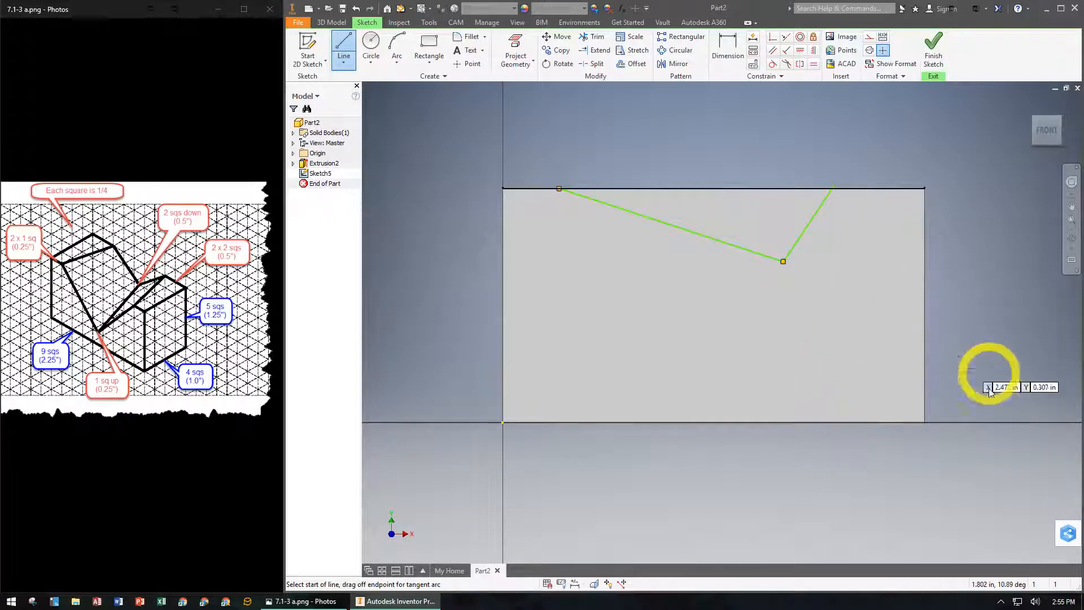
key("Escape")
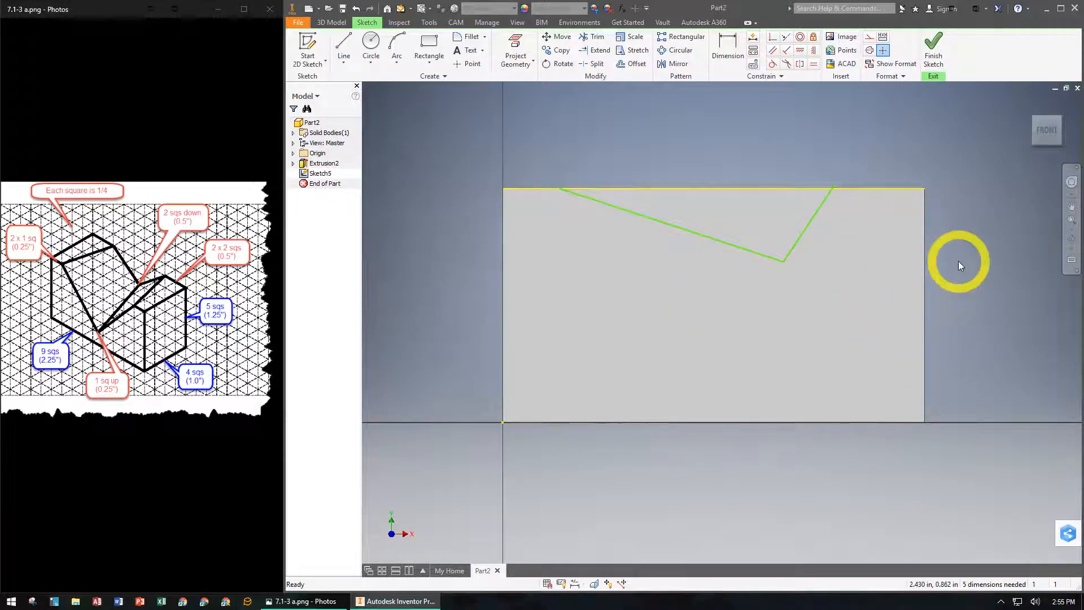
- Apply a coincident constraint between the V's right endpoint and the block's top edge
left_click(772, 38)
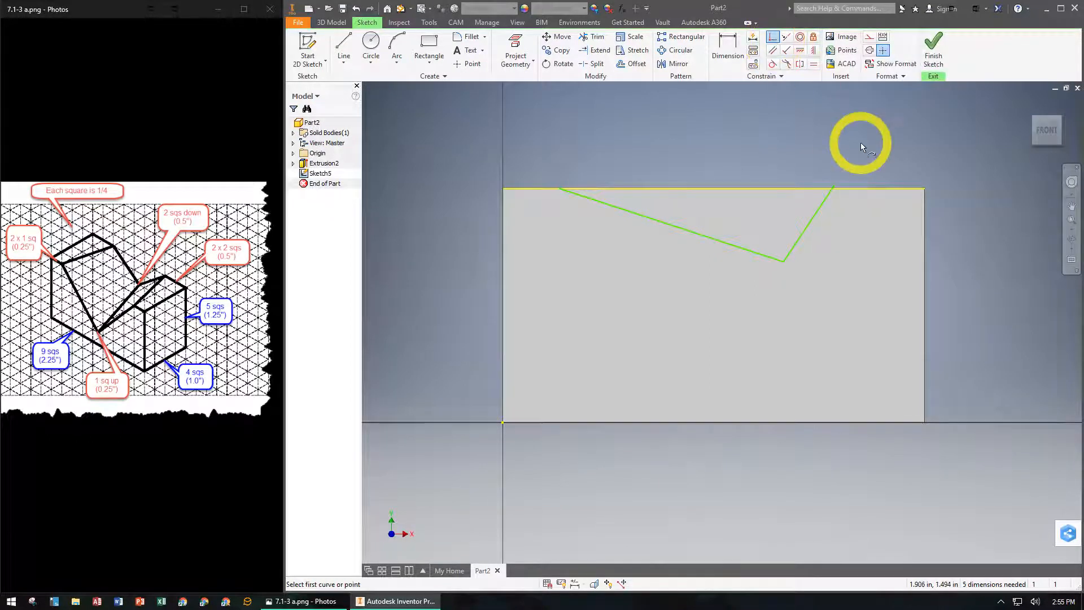
left_click(847, 188)
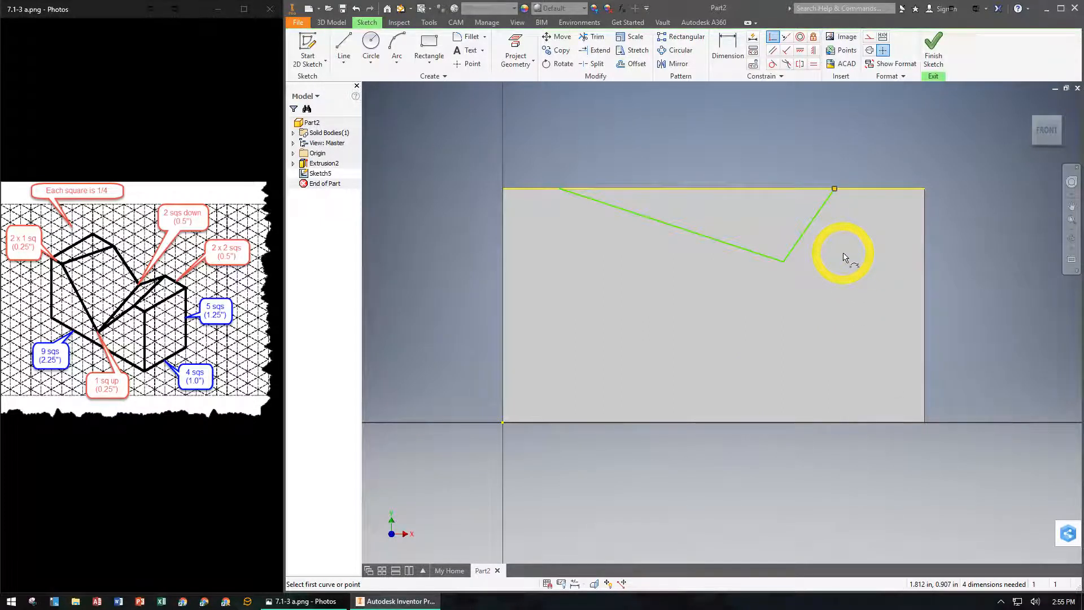
key("Escape")
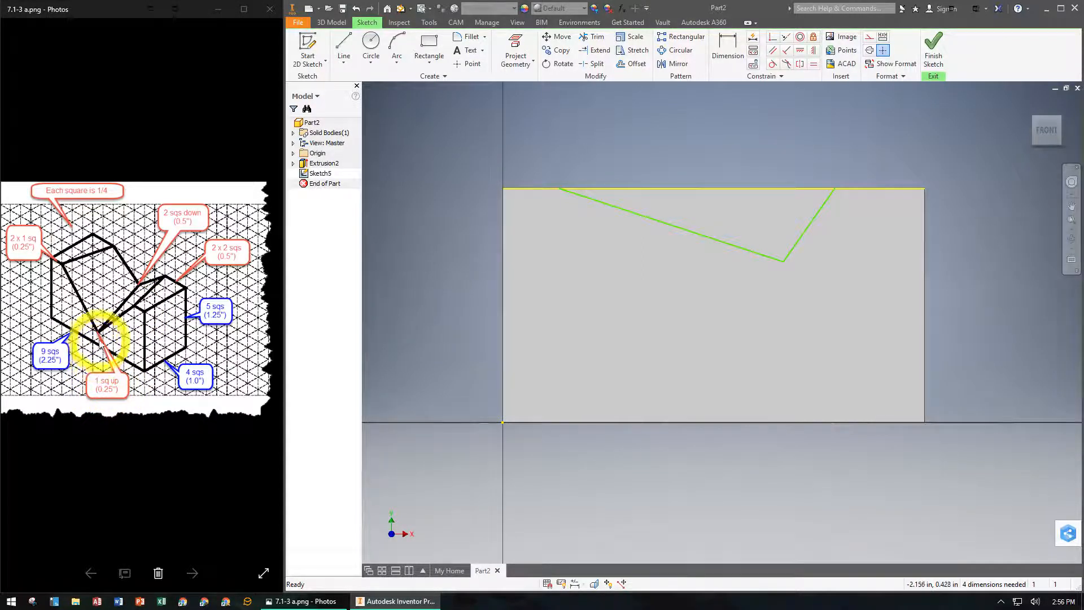
- Dimension the V's left endpoint 0.25 in from the face's upper-left corner
left_click(727, 48)
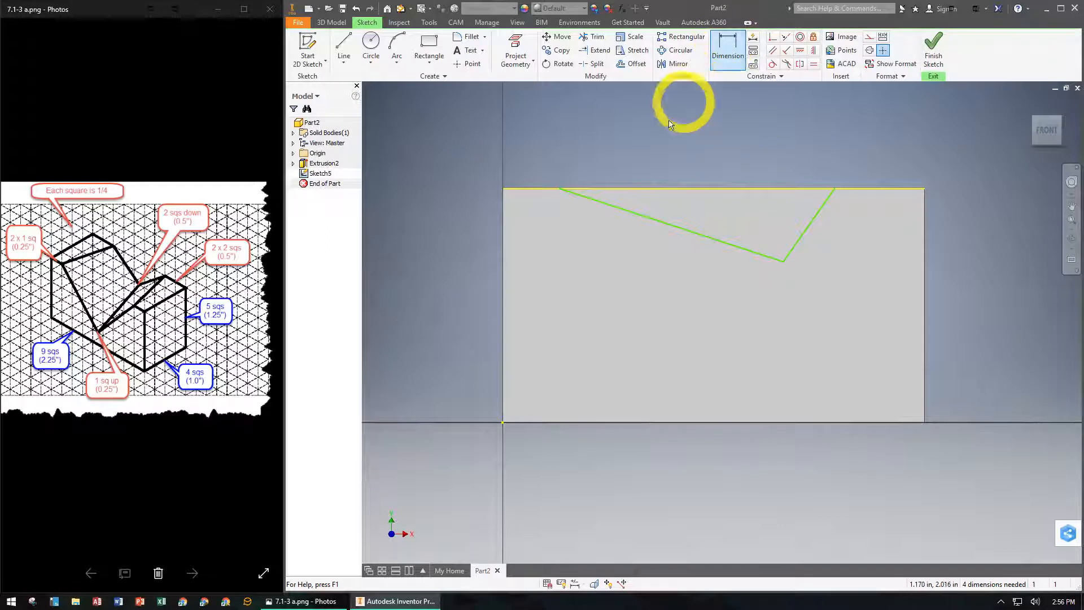
left_click(503, 189)
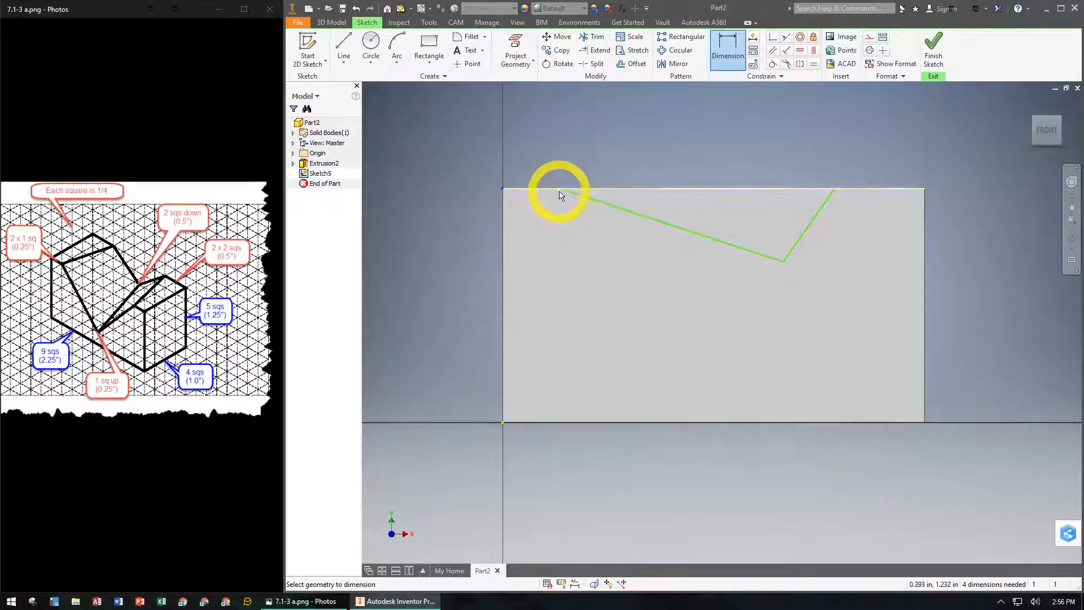
left_click(558, 191)
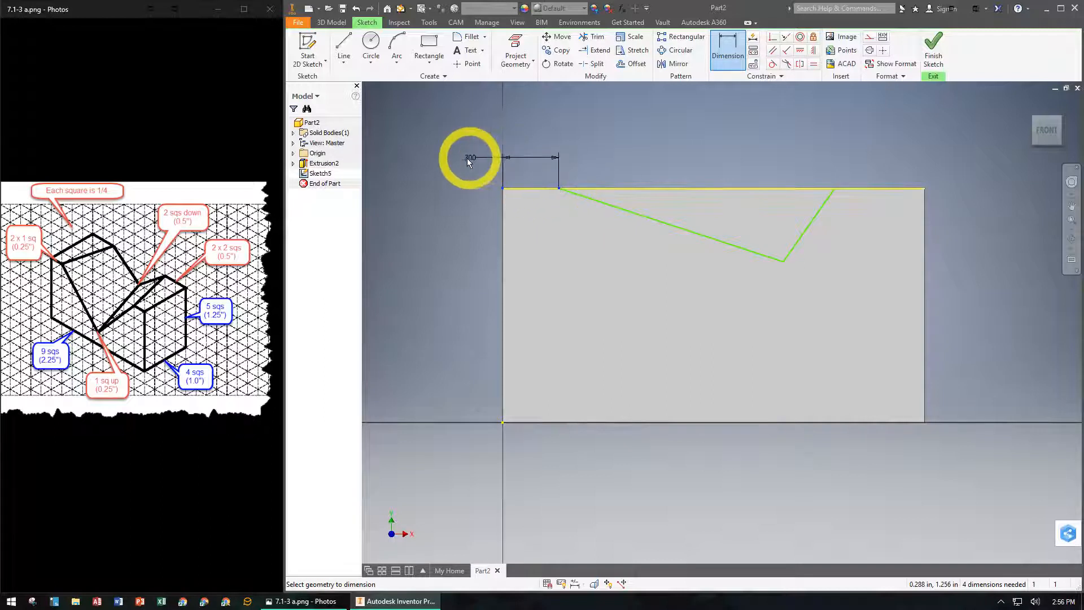
left_click(460, 161)
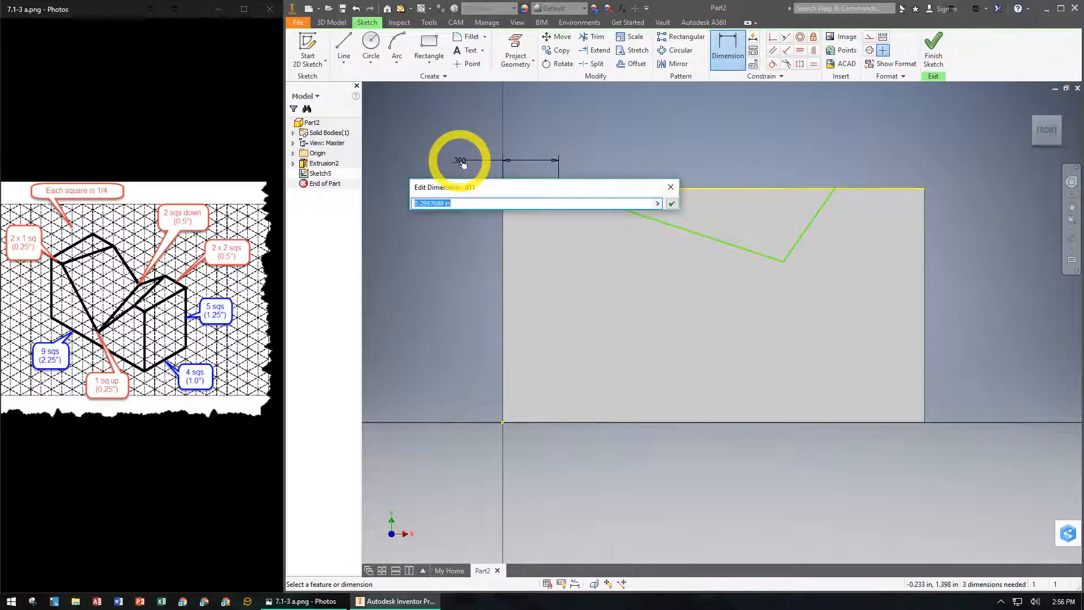
key("Return")
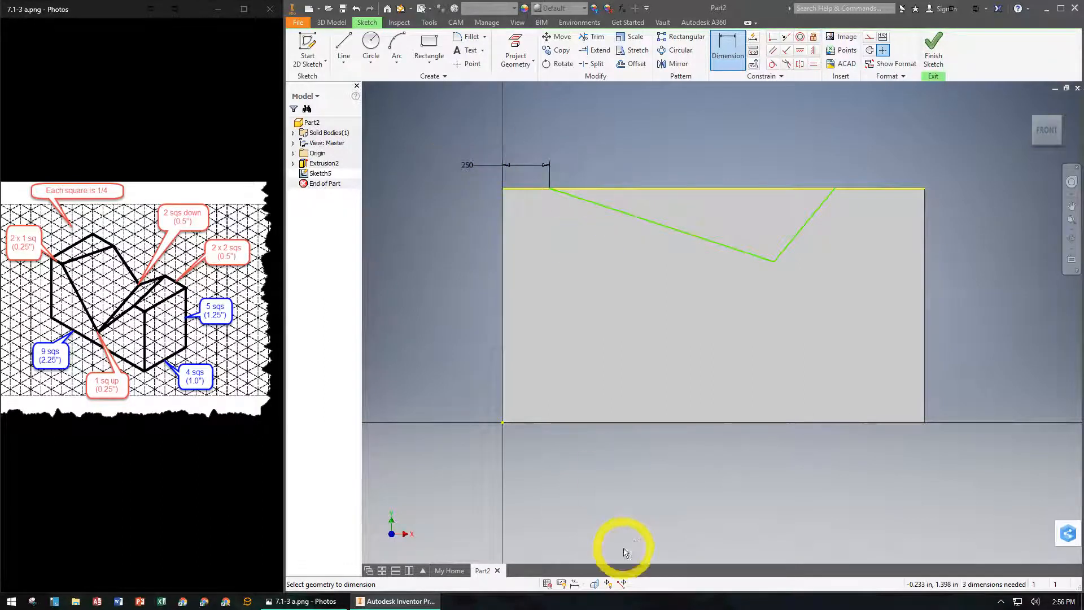
- Dimension the V's right endpoint 0.25 in from the face's upper-right corner
left_click(836, 190)
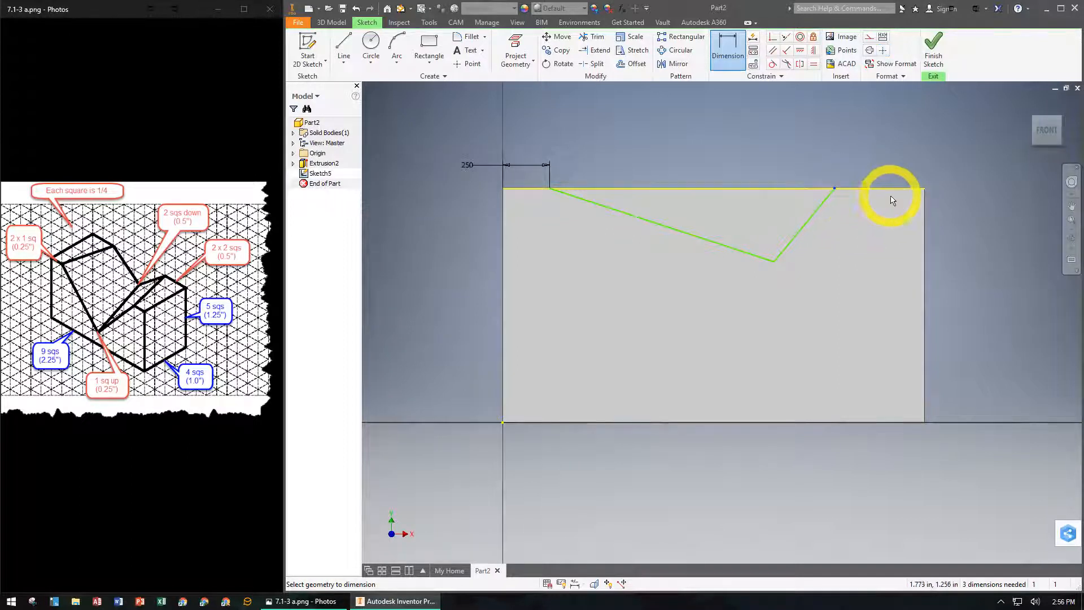
left_click(924, 188)
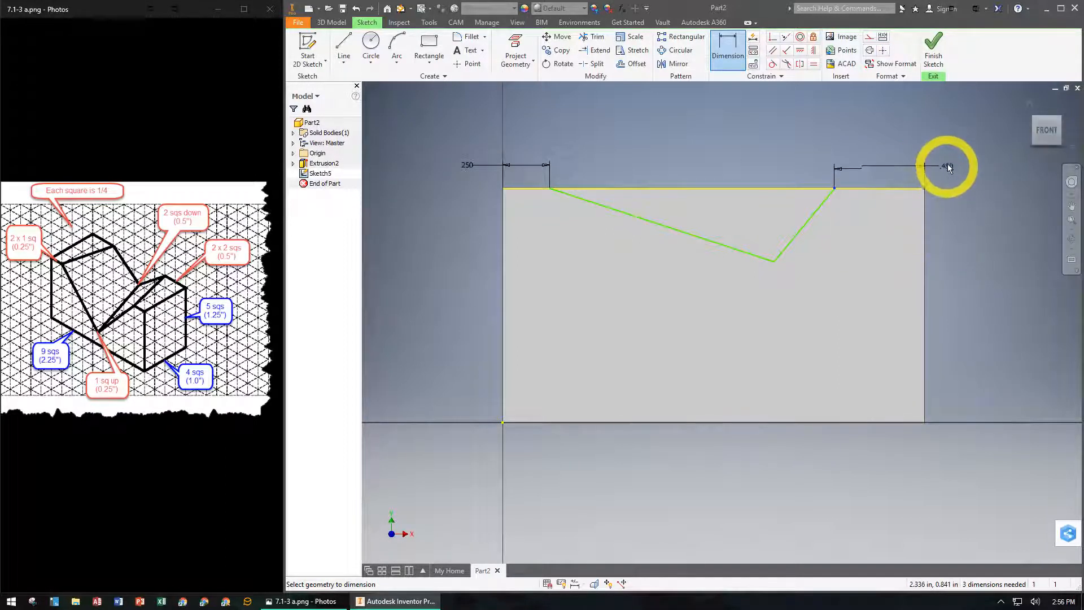
left_click(951, 159)
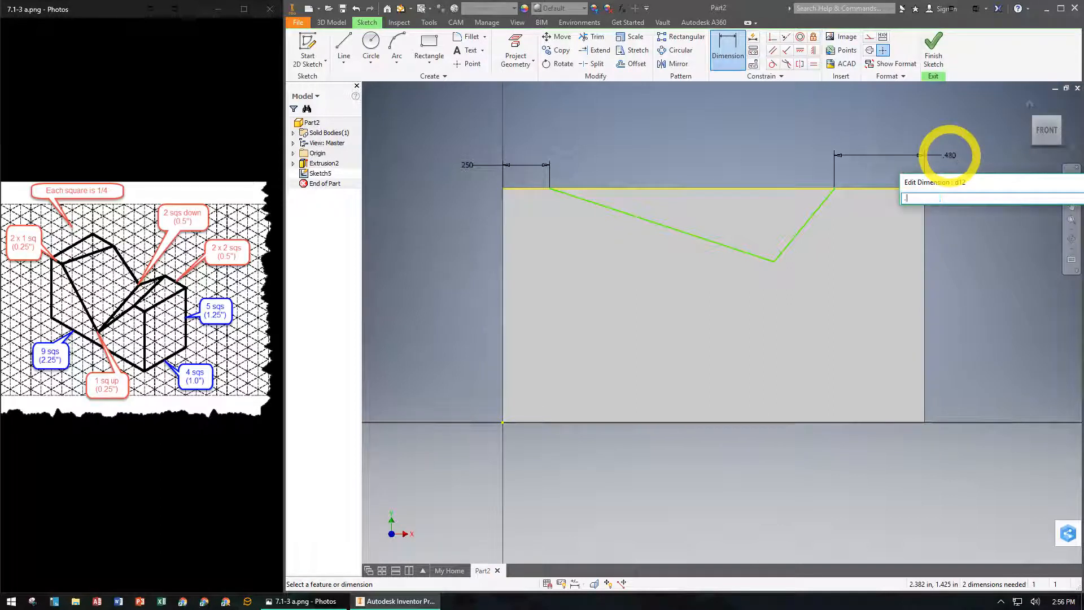
key("Return")
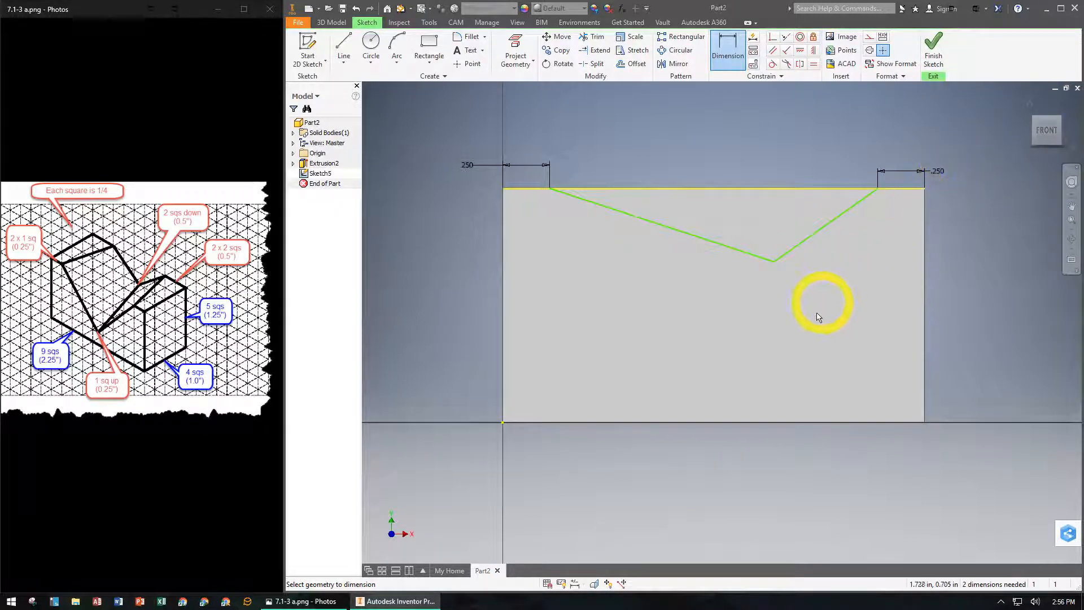
- Dimension the V's vertex height above the block's bottom edge, linked to the 0.25 in right endpoint dimension as =d12
left_click(773, 262)
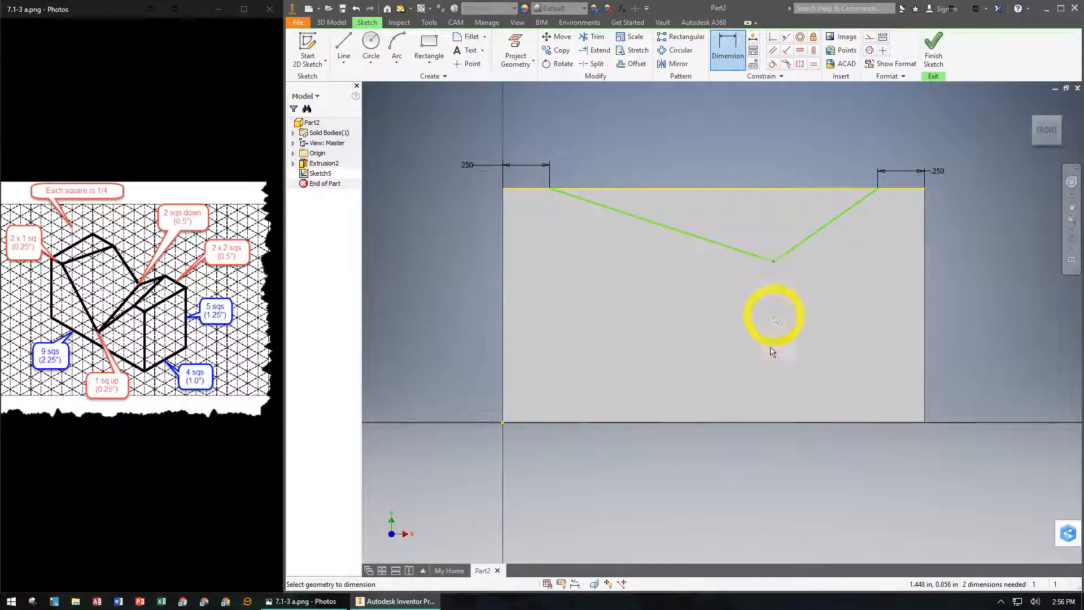
left_click(778, 423)
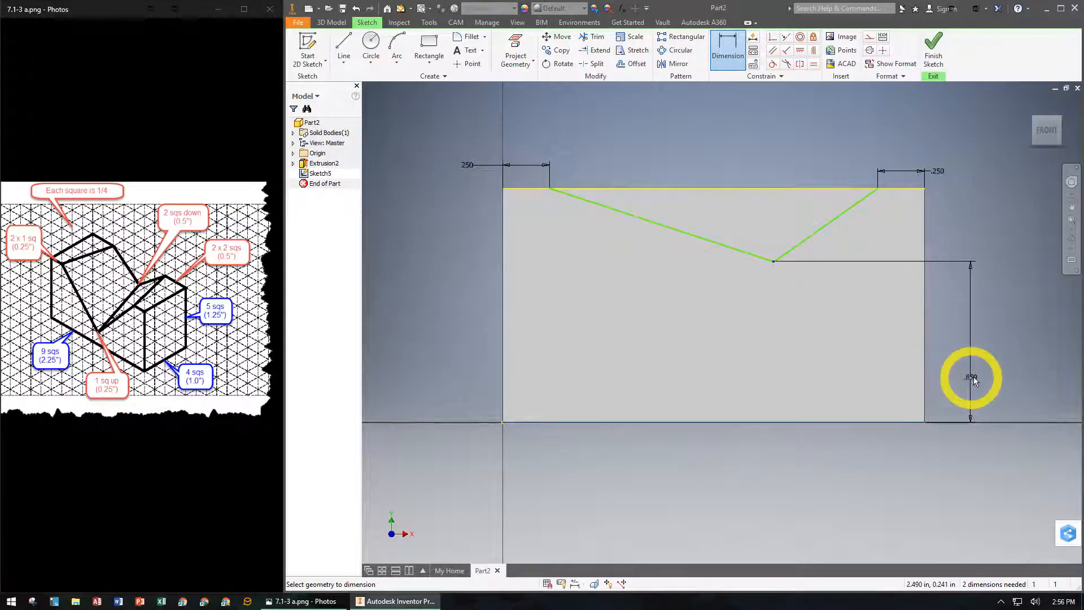
left_click(991, 377)
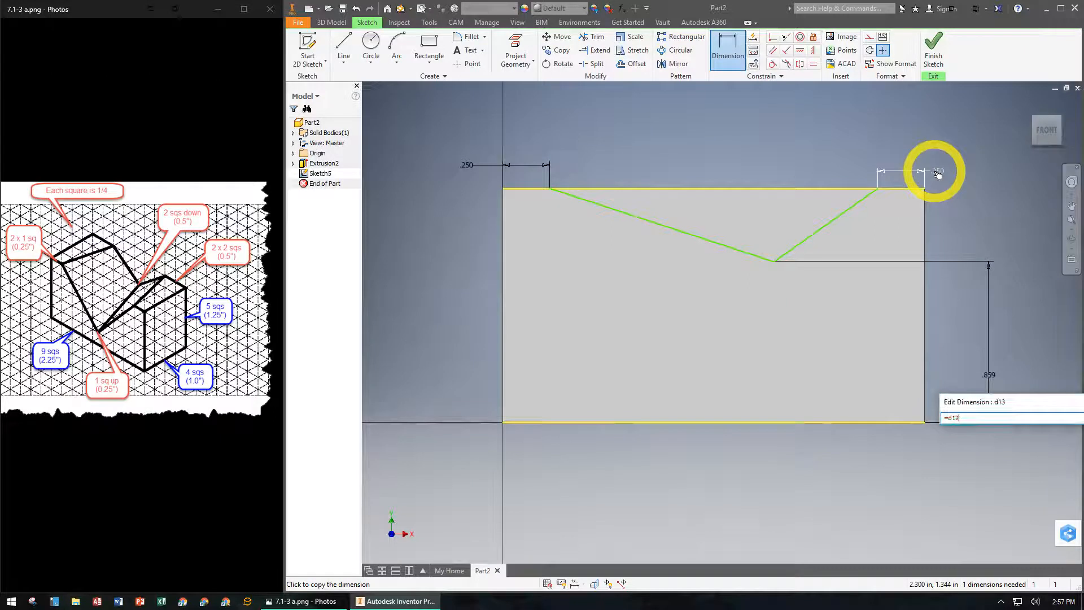
key("Return")
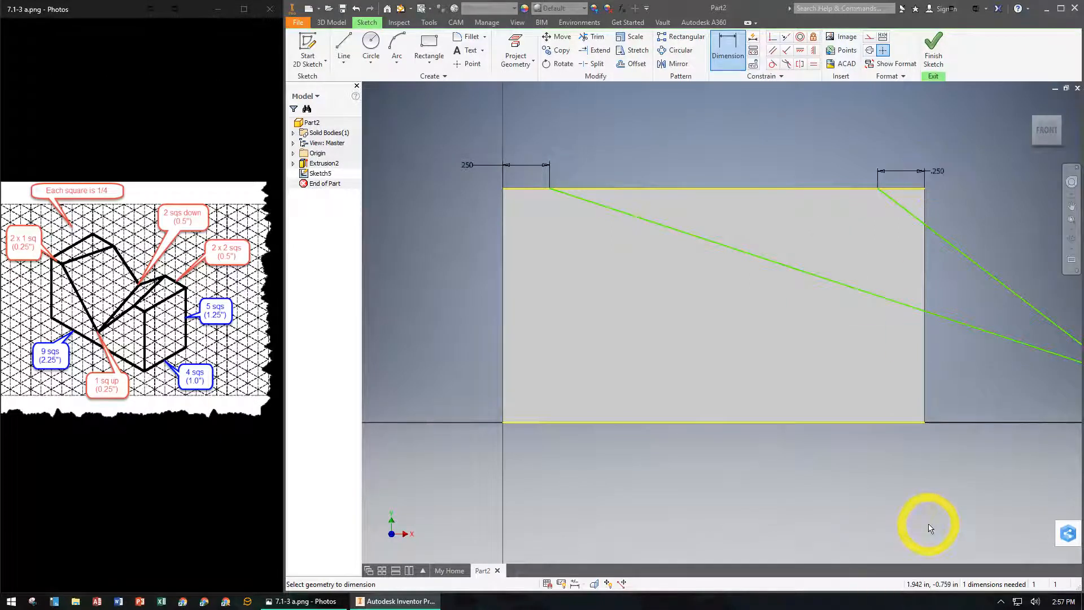
scroll(927, 527, "up", 3)
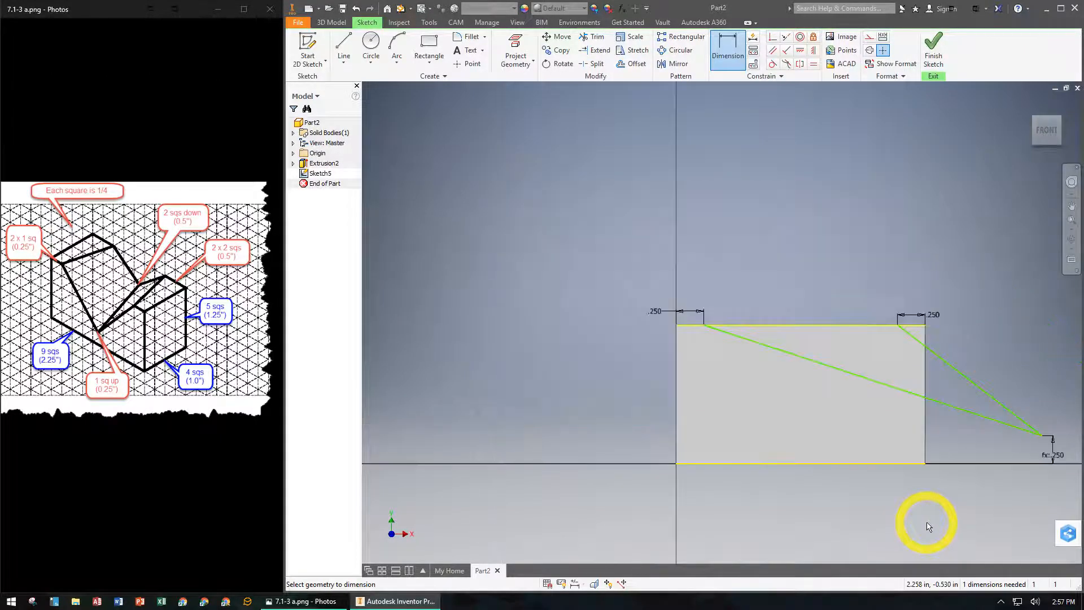
- Apply an equal constraint between the V's two lines and finish the front face sketch
left_click(935, 319)
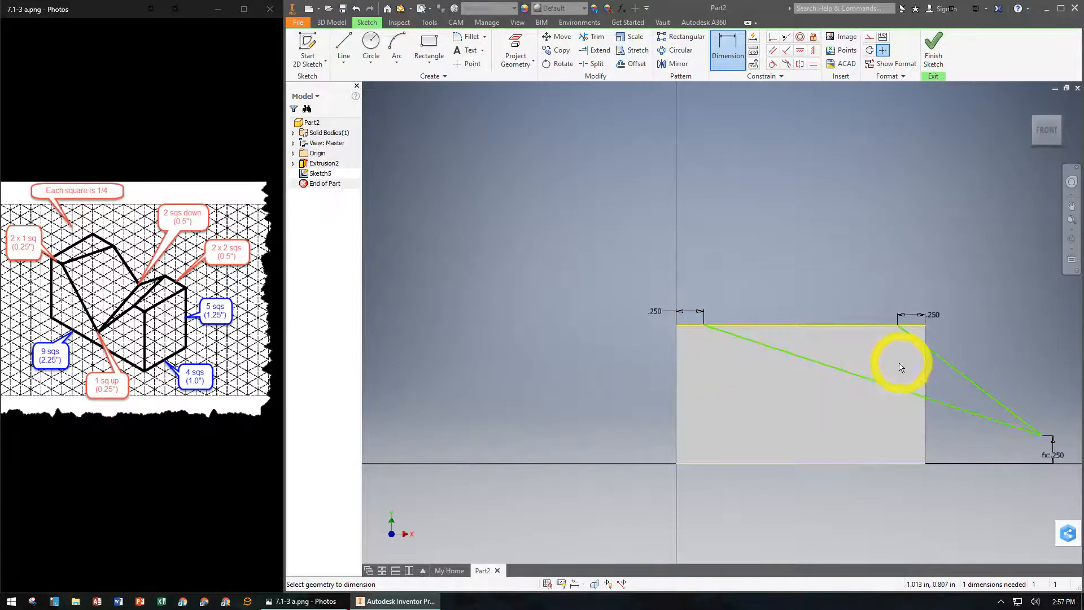
left_click(814, 64)
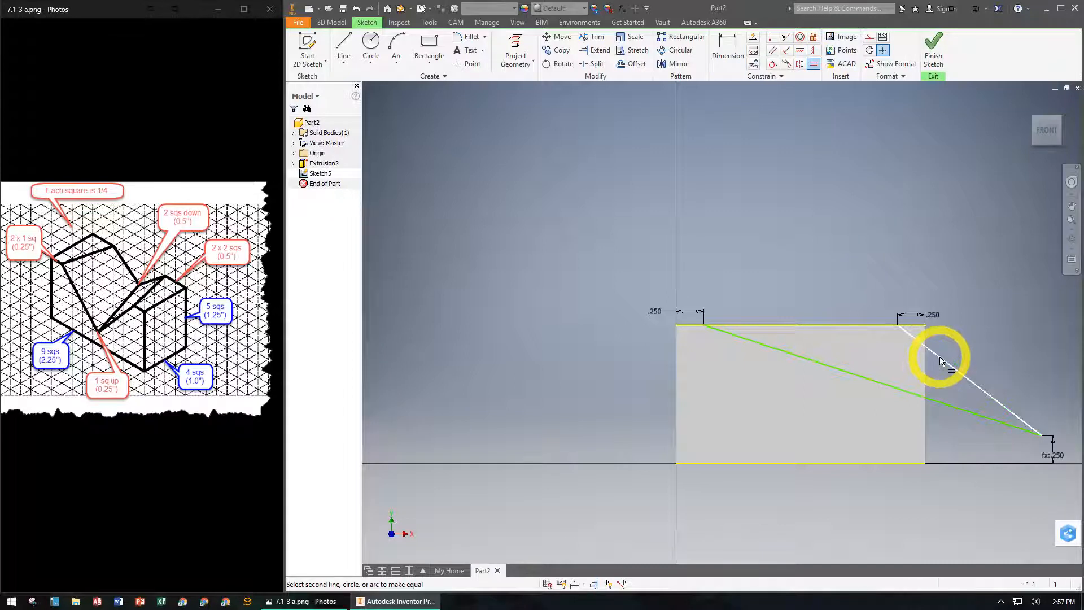
left_click(839, 373)
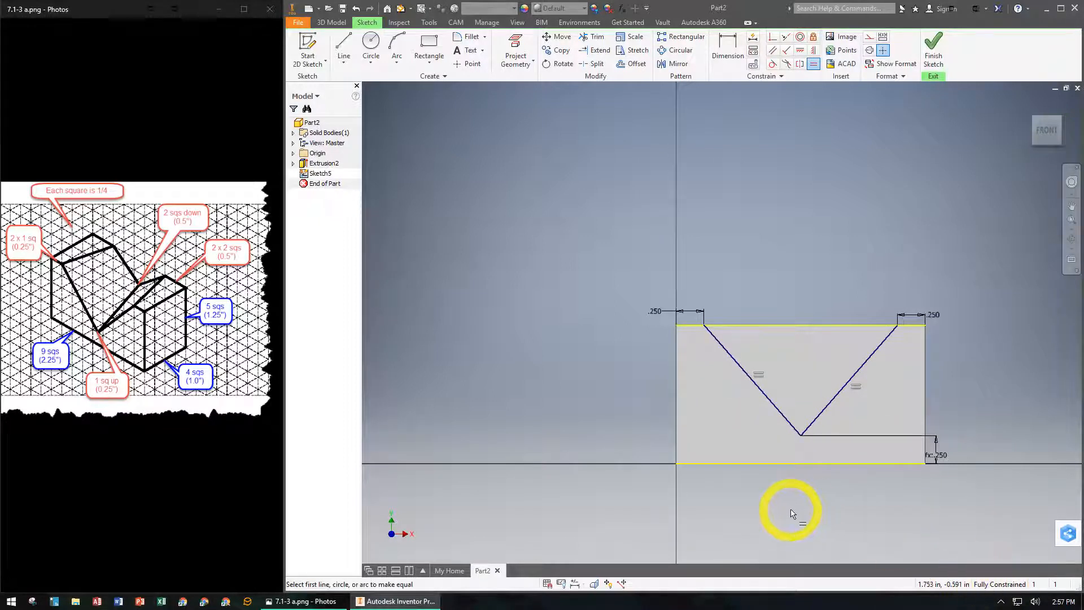
left_click(940, 57)
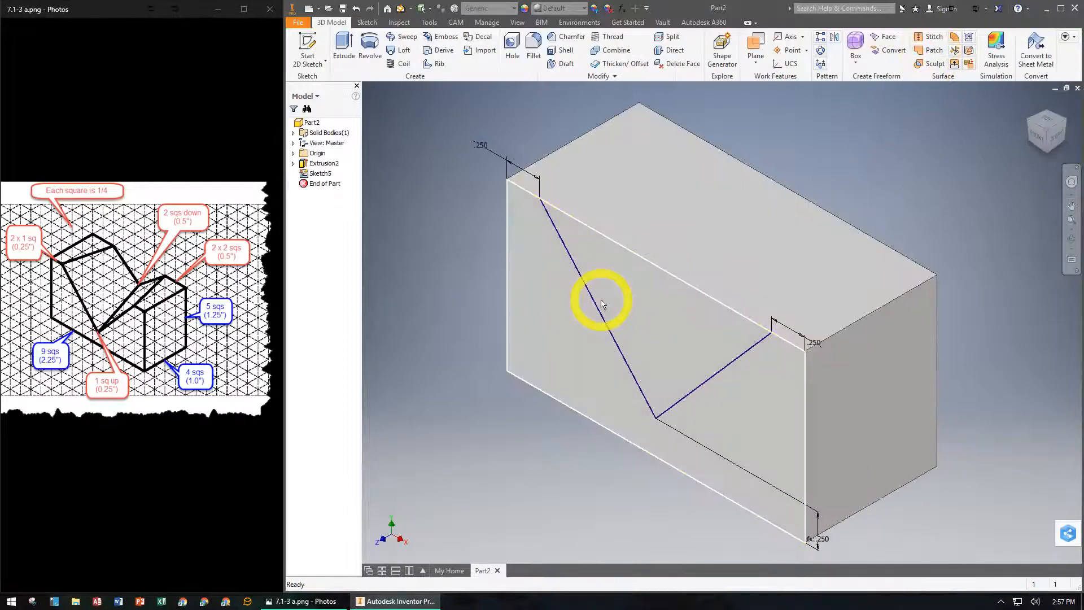
- Start a new 2D sketch on the block's back face
left_click(593, 332)
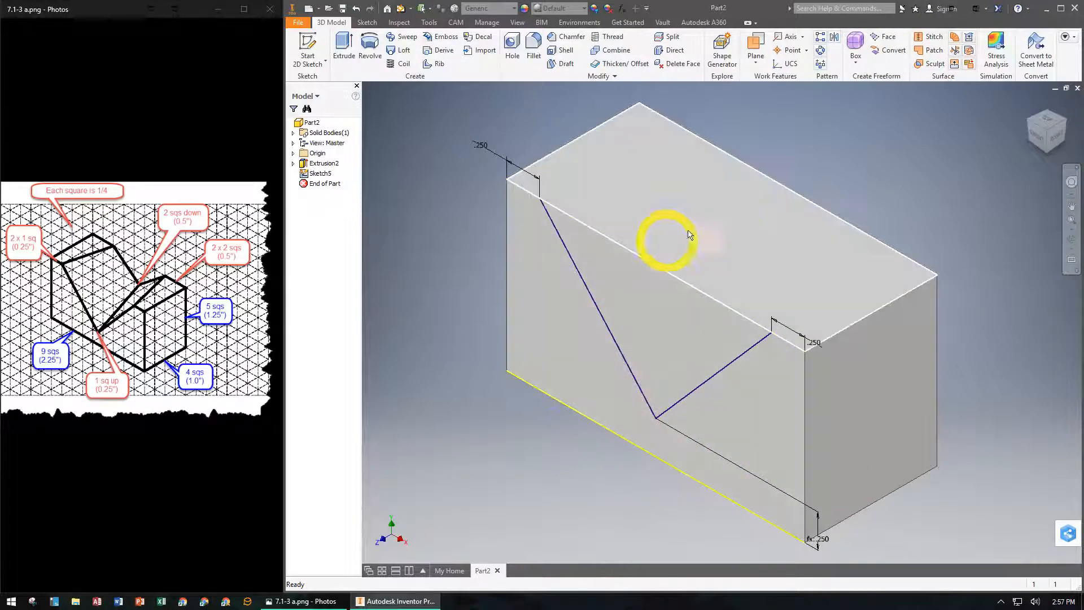
left_click(743, 374)
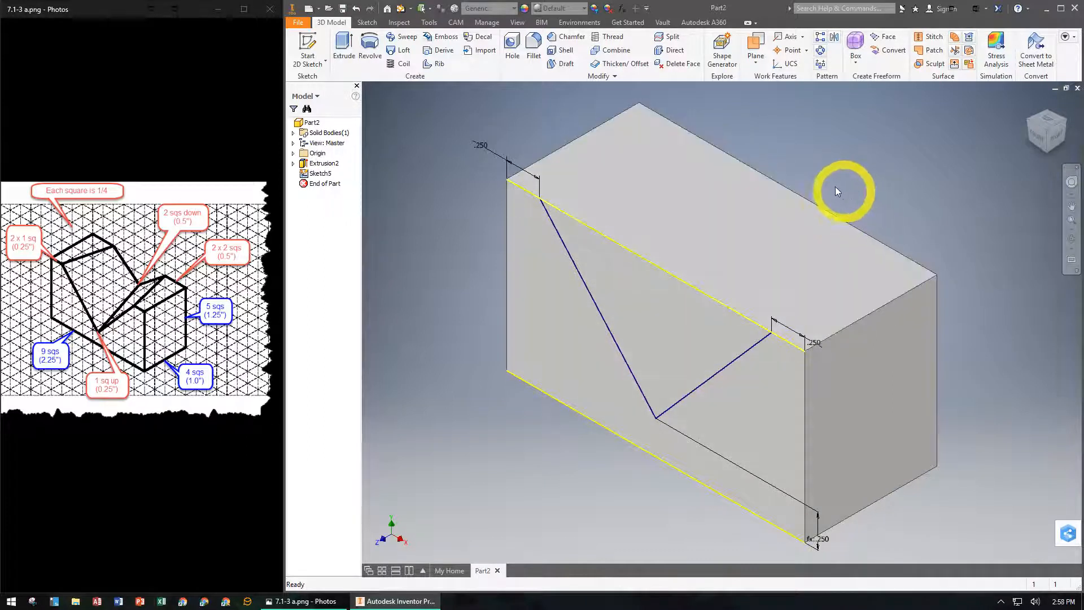
left_click(1065, 135)
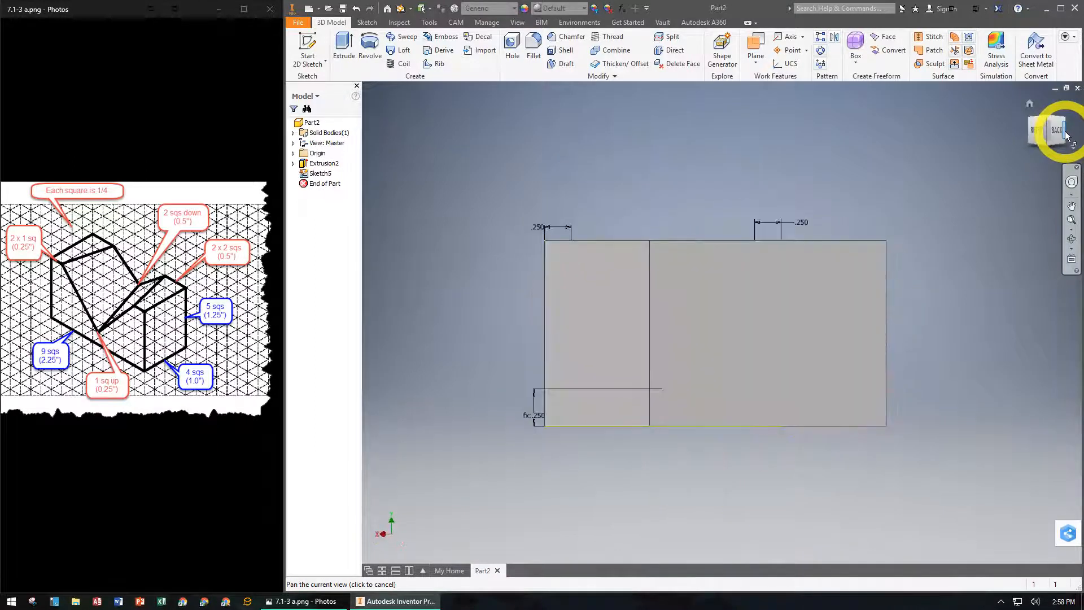
left_click(309, 49)
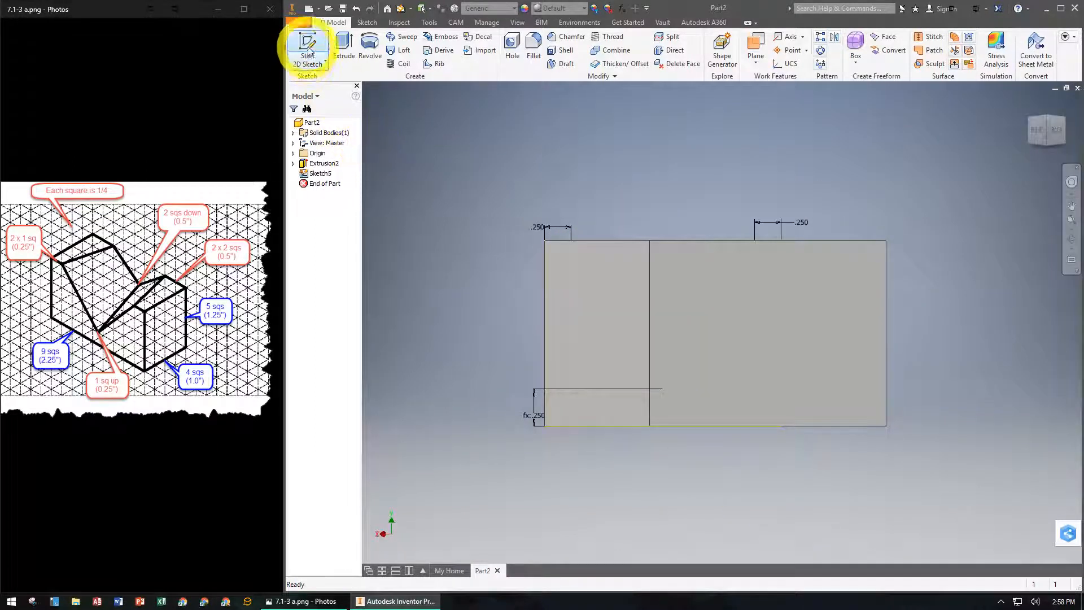
left_click(735, 317)
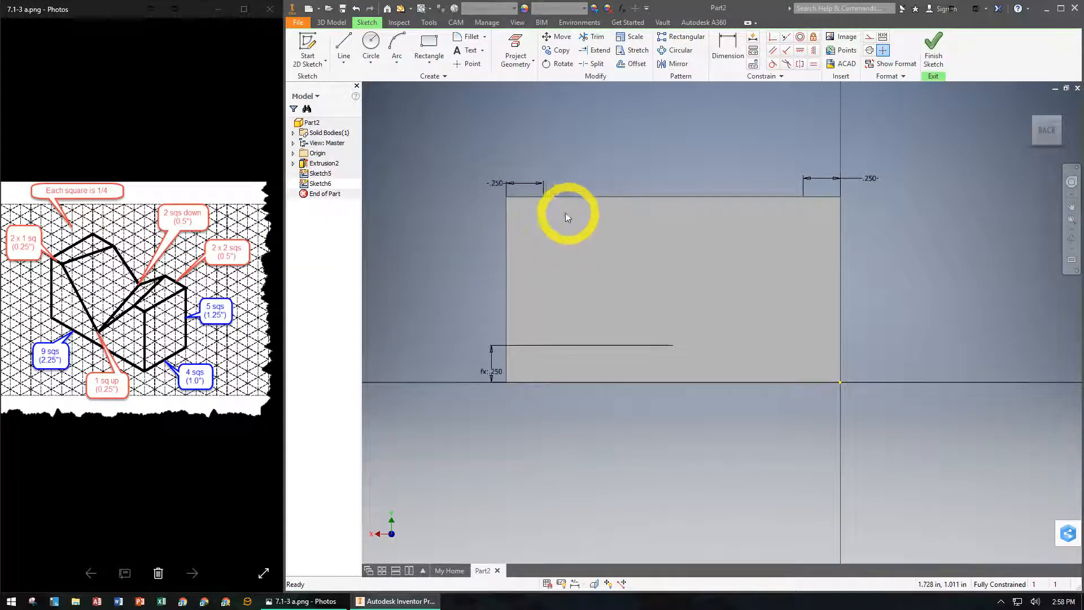
- Draw a two-line V from about 0.51 in along the top edge, down to about 0.74 in high, ending about 0.74 in from the right corner
left_click(343, 45)
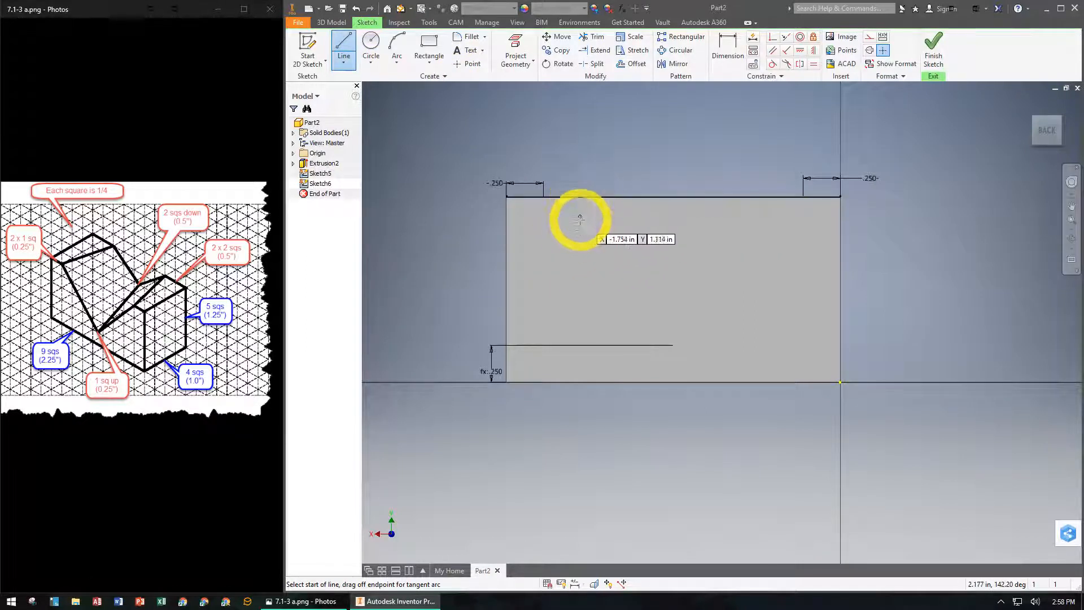
left_click(582, 198)
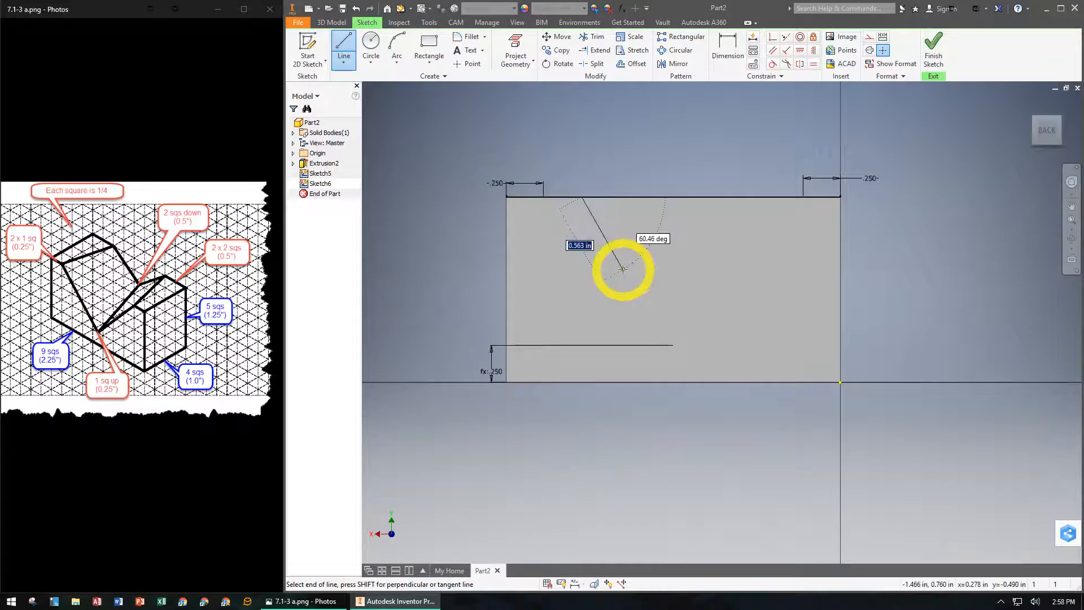
left_click(662, 273)
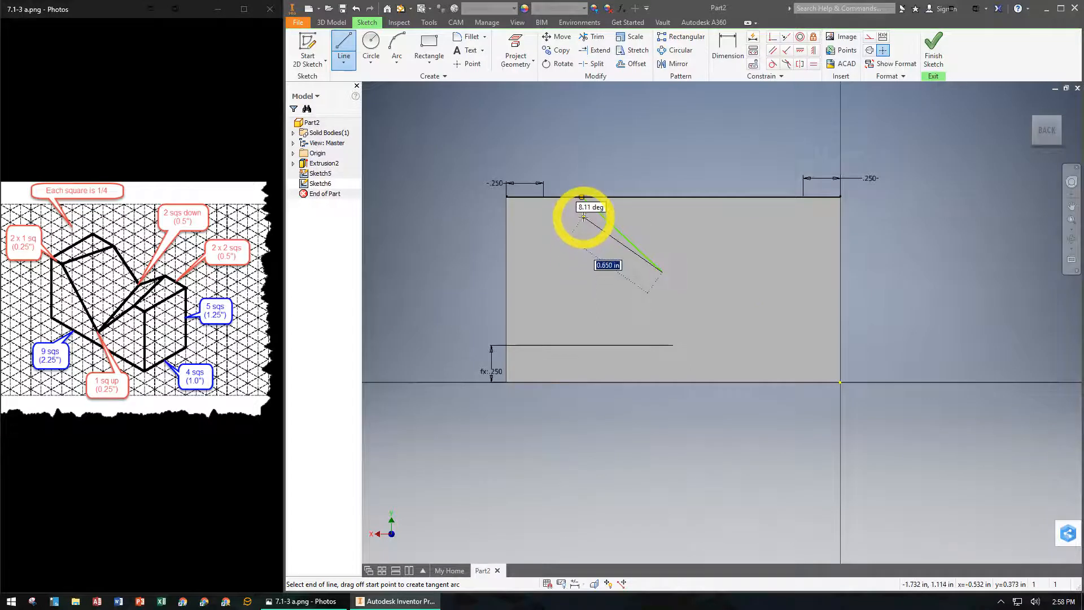
left_click(732, 199)
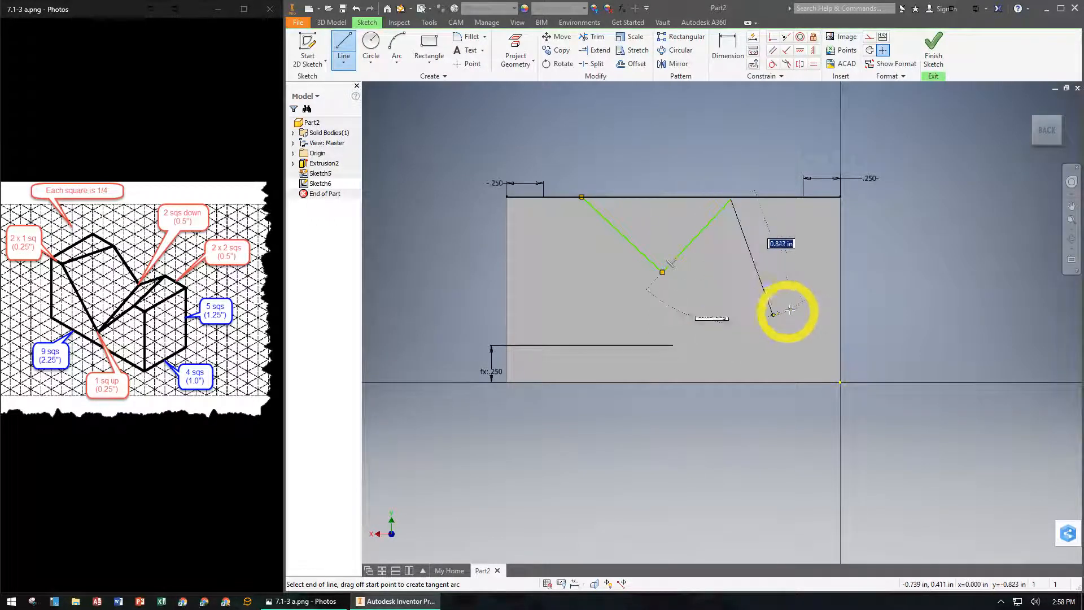
key("Escape")
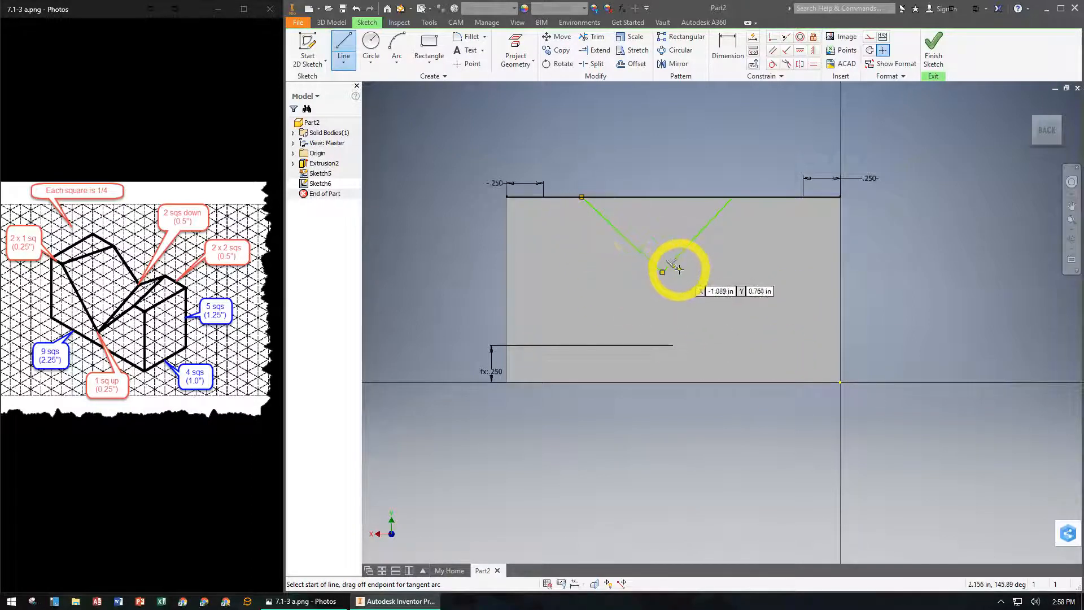
- Apply a coincident constraint between the back face V's right endpoint and the block's top edge
left_click(773, 38)
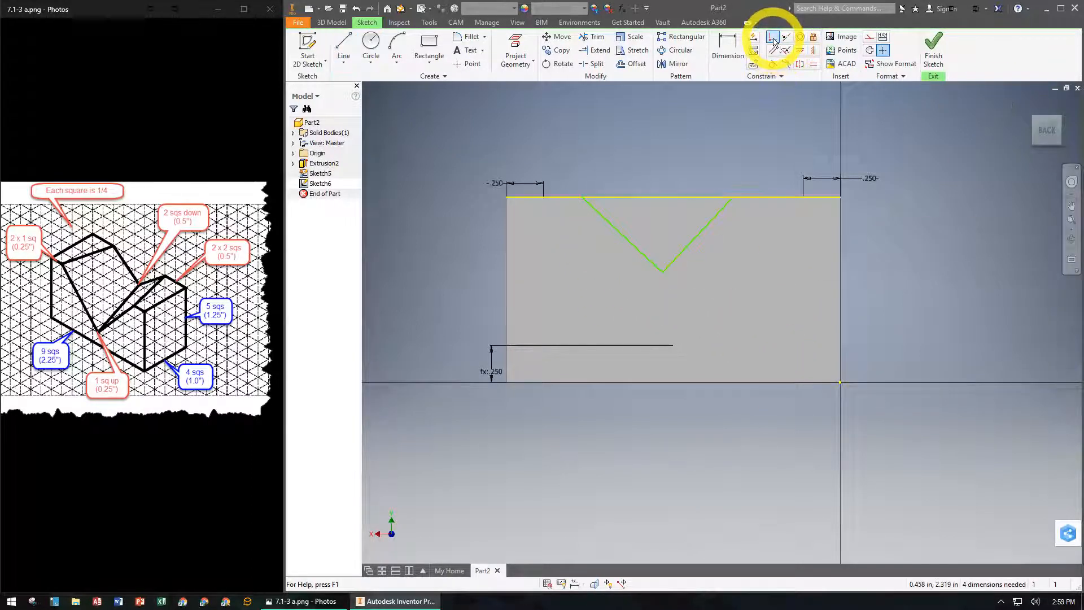
left_click(730, 200)
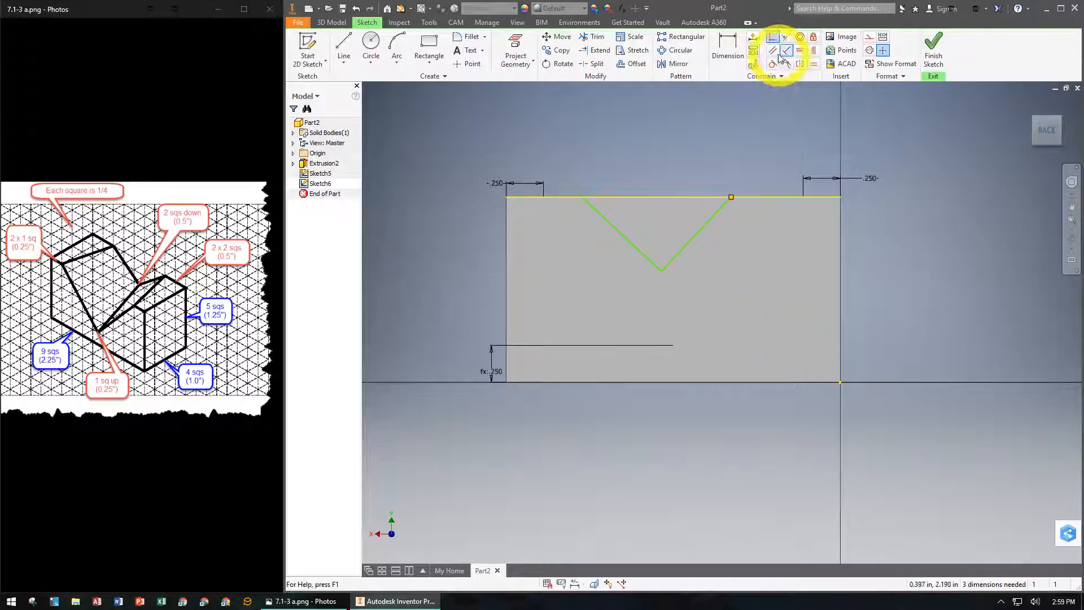
- Dimension the back face V's left endpoint 0.5 in from the face's left edge
left_click(729, 45)
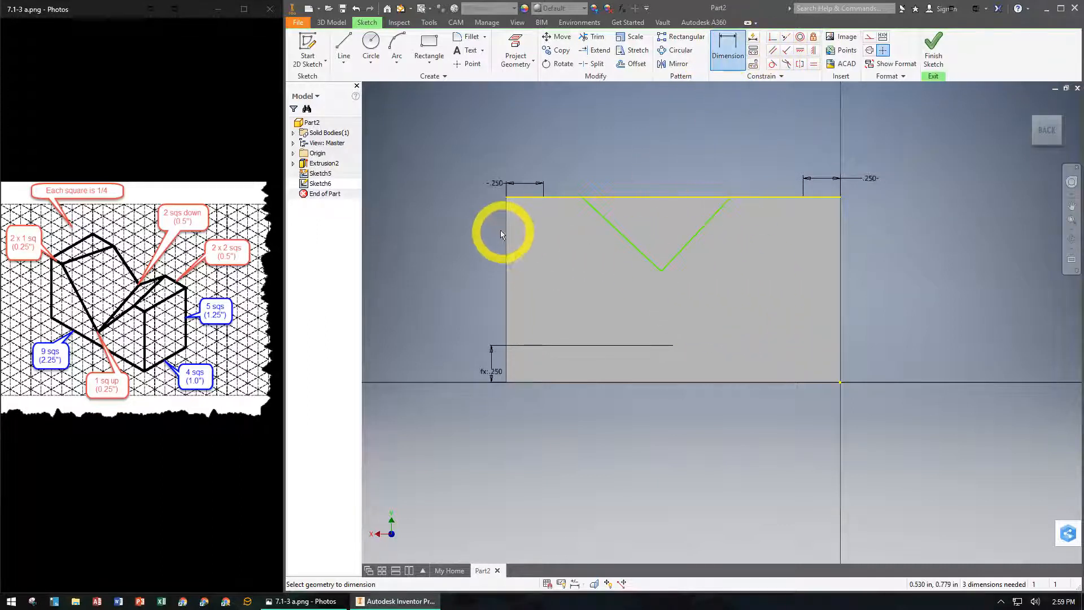
left_click(506, 220)
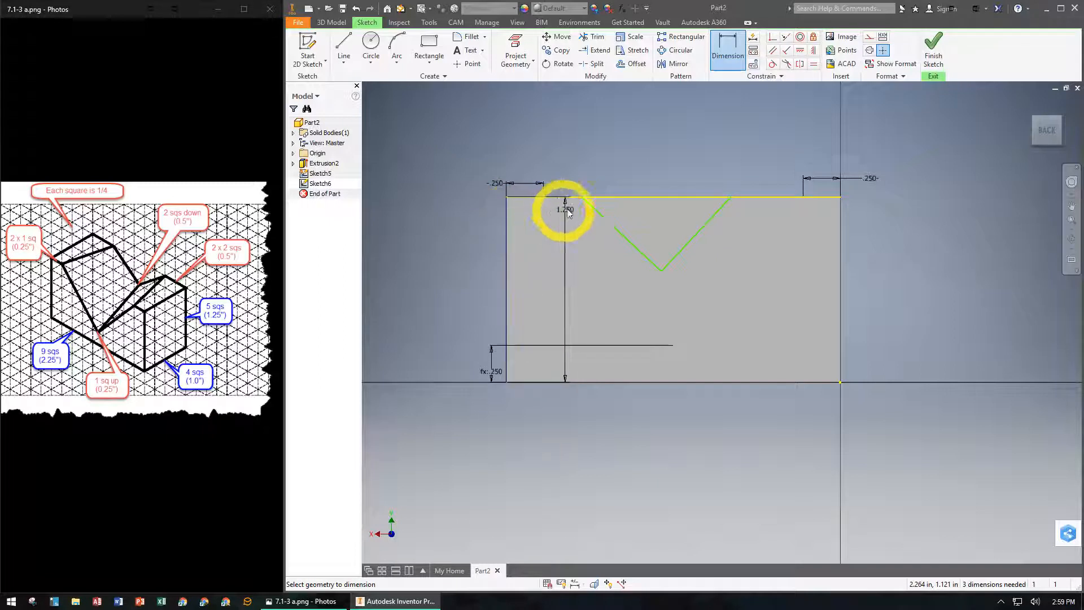
left_click(582, 198)
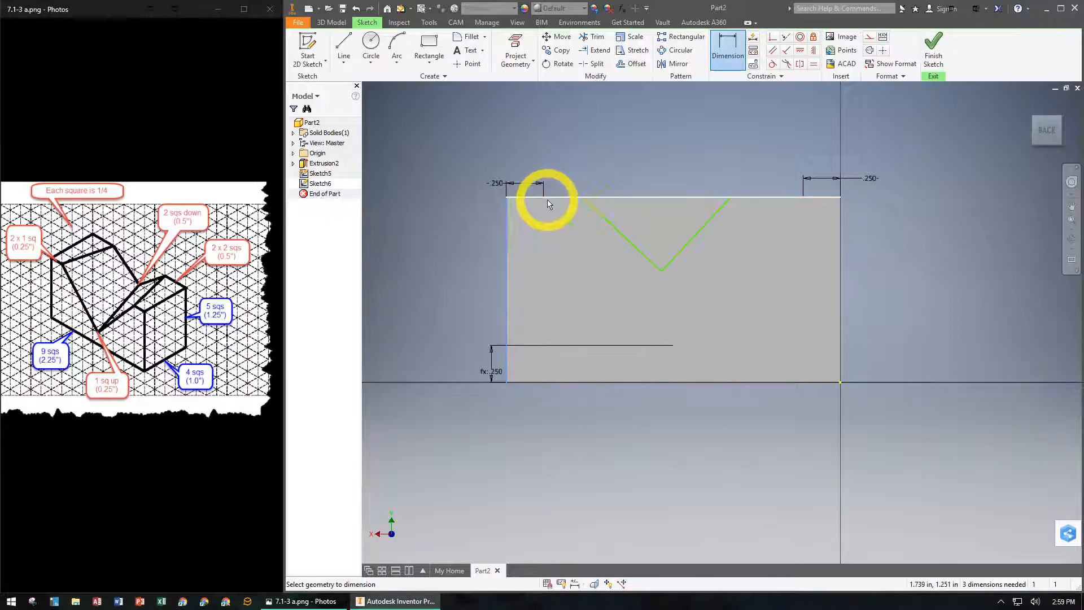
left_click(460, 160)
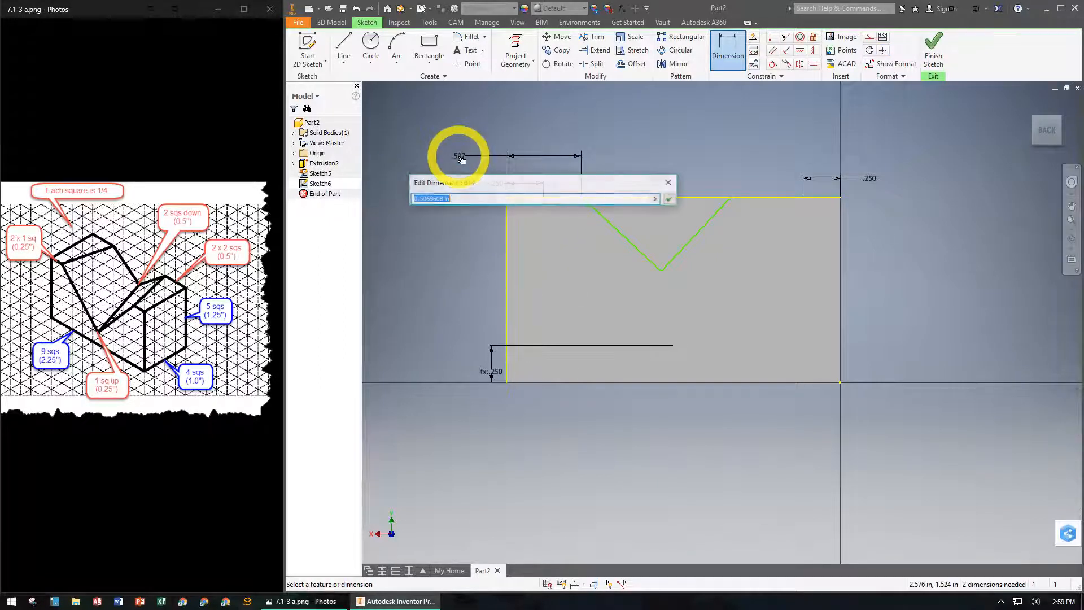
type(".5")
key("Return")
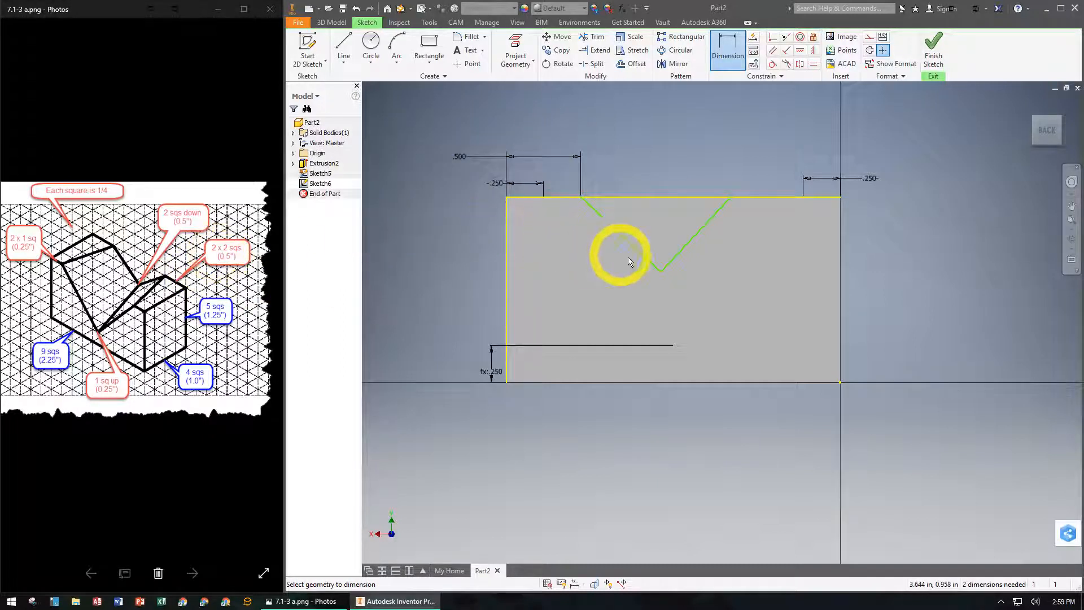
- Dimension the back face V's right endpoint 0.5 in from the face's right edge
left_click(842, 263)
left_click(731, 198)
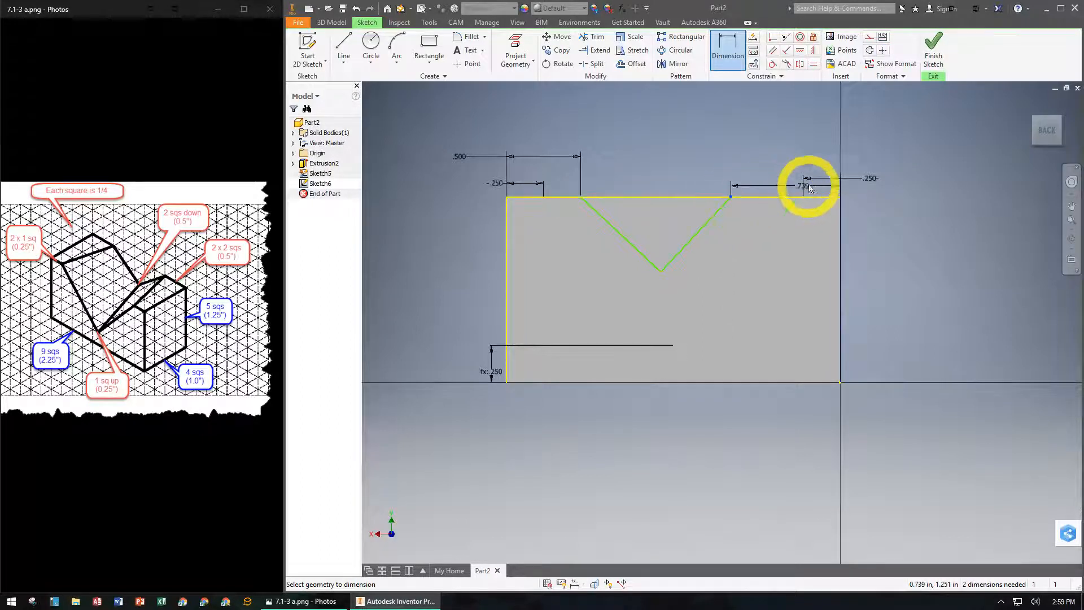
left_click(871, 142)
type(".")
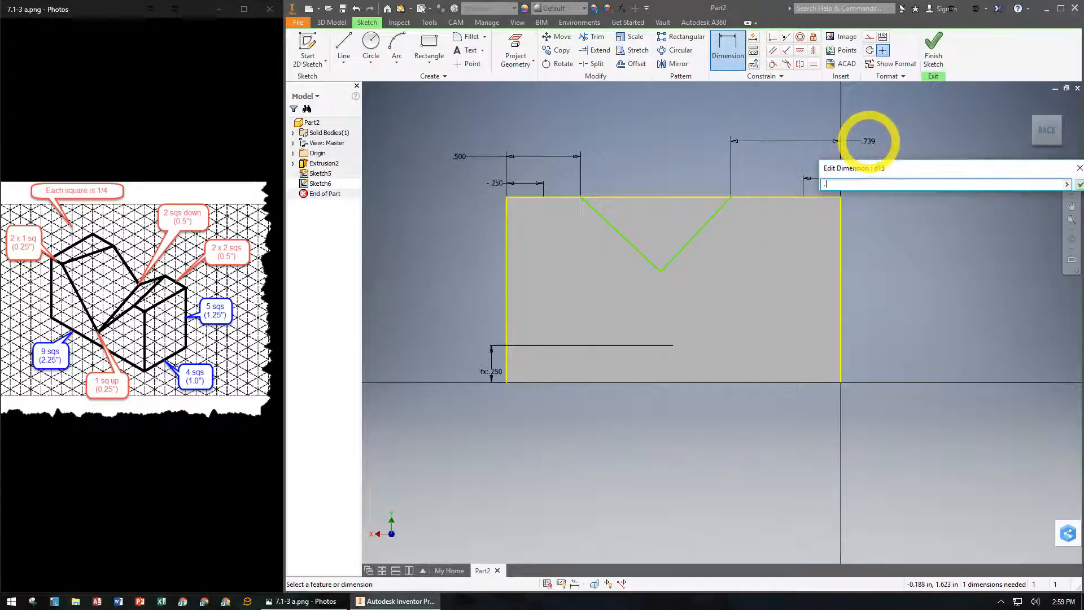
type("25")
key("Return")
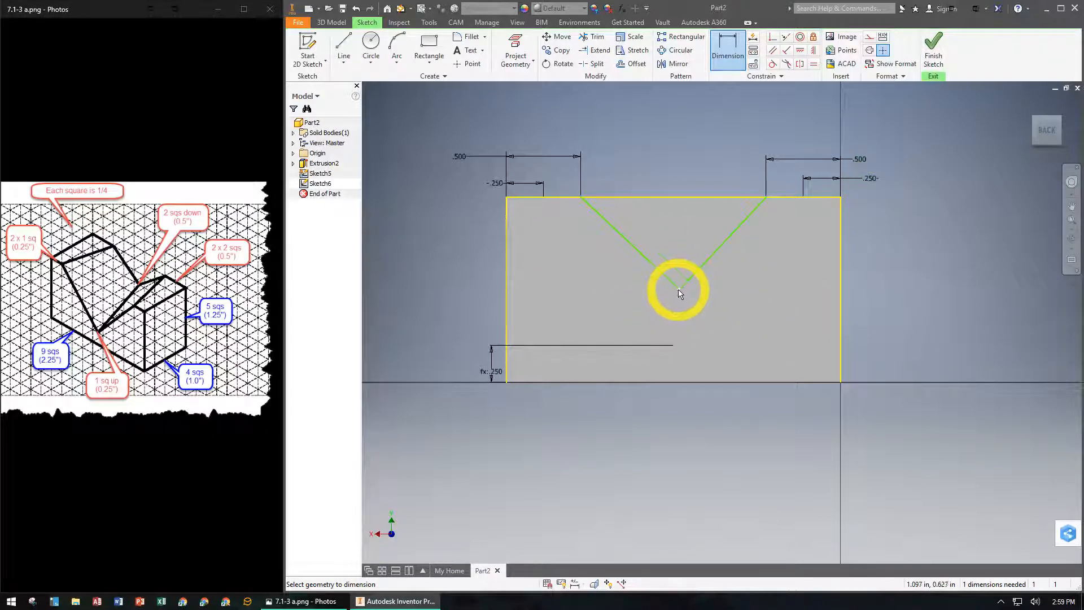
- Dimension the back face V's vertex 0.5 in below the block's top edge
left_click(672, 197)
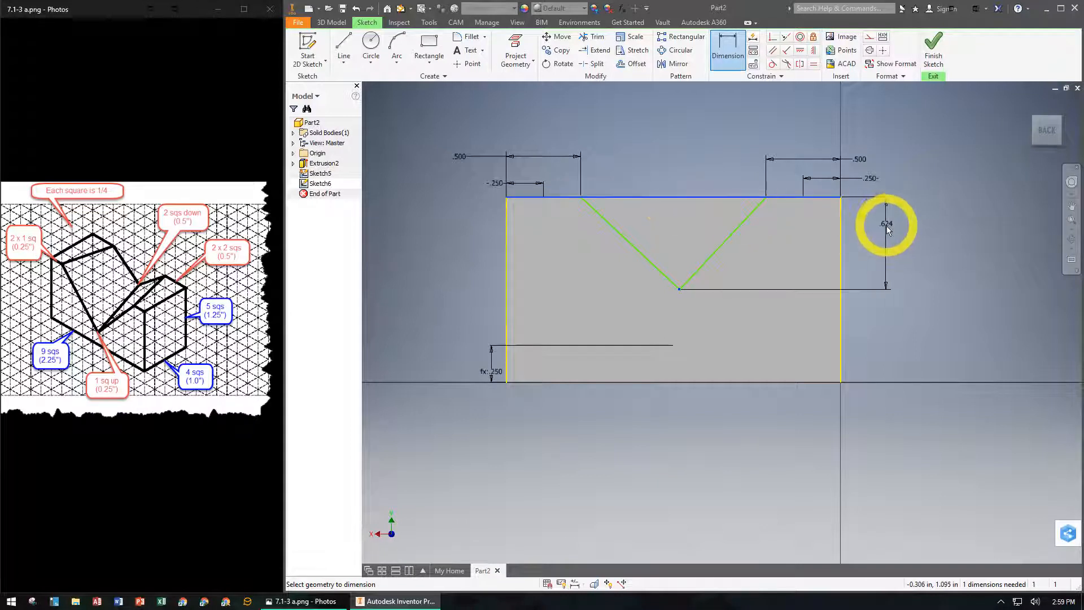
left_click(888, 244)
type(".5")
key("Return")
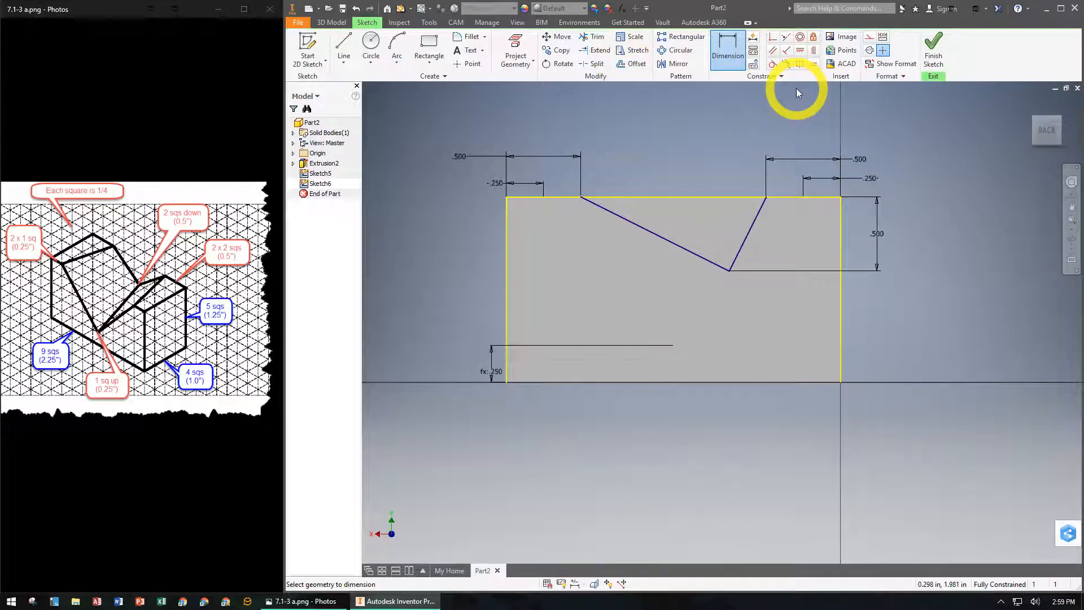
- Try to apply an equal constraint between the two lines of the back face V
left_click(814, 66)
left_click(745, 240)
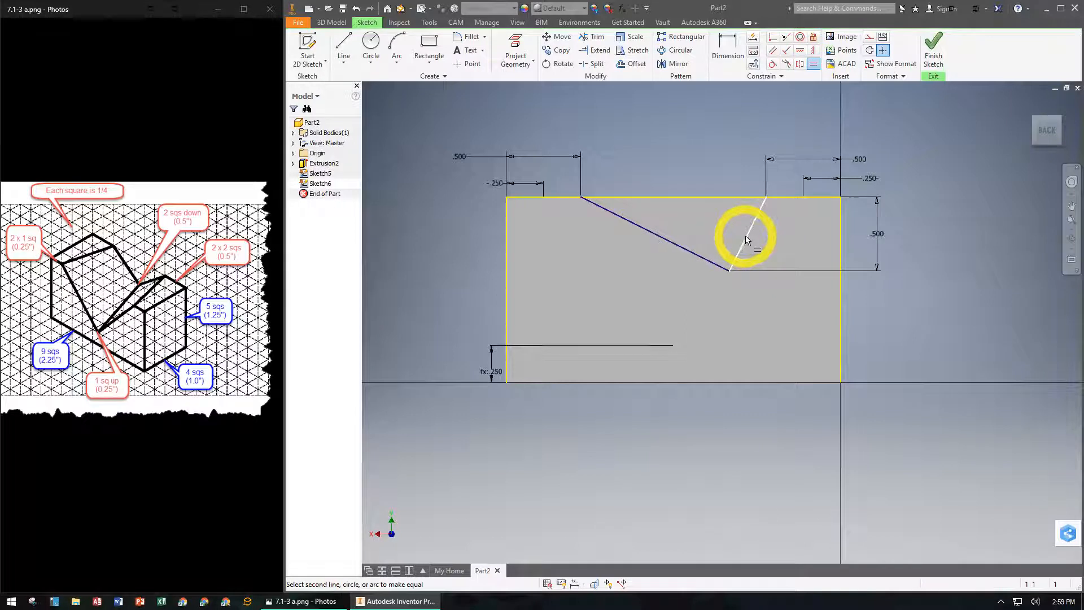
left_click(661, 240)
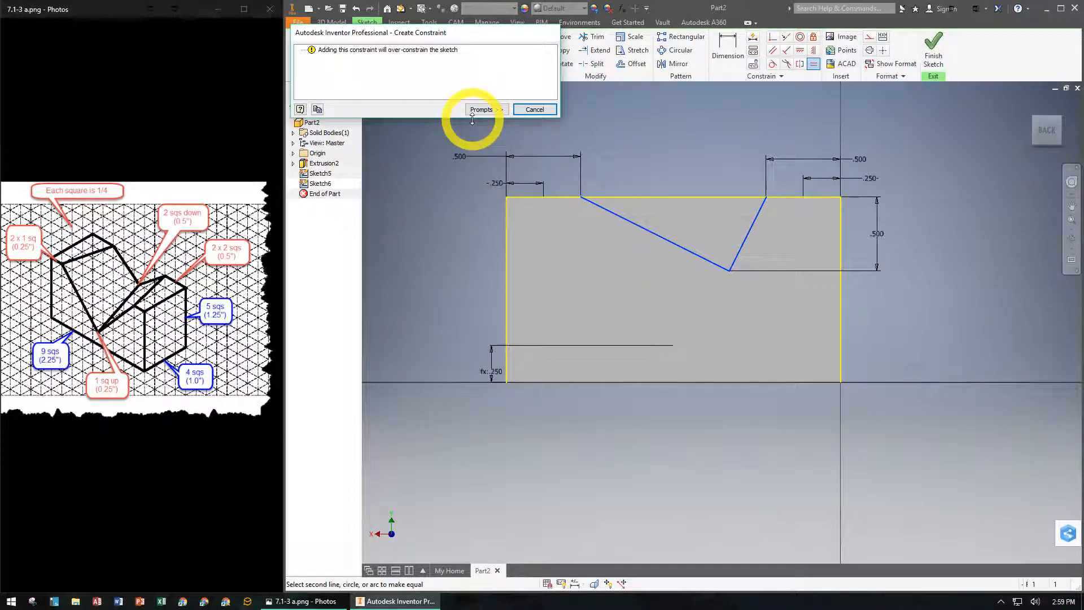
left_click(523, 111)
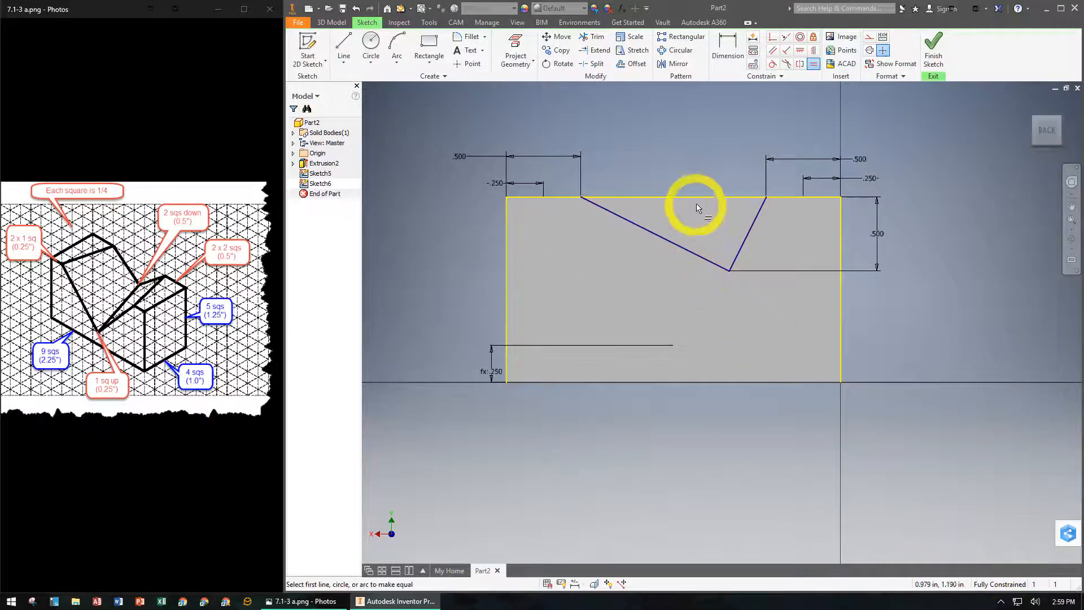
key("Escape")
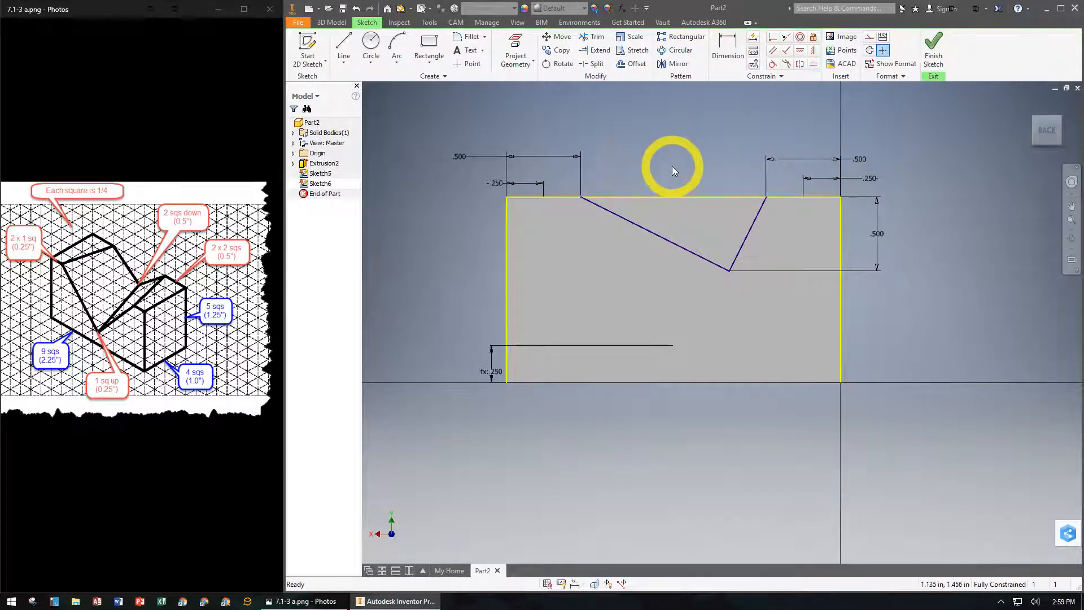
- Show all sketch constraints and delete the perpendicular constraint between the two lines of the back face V
right_click(672, 166)
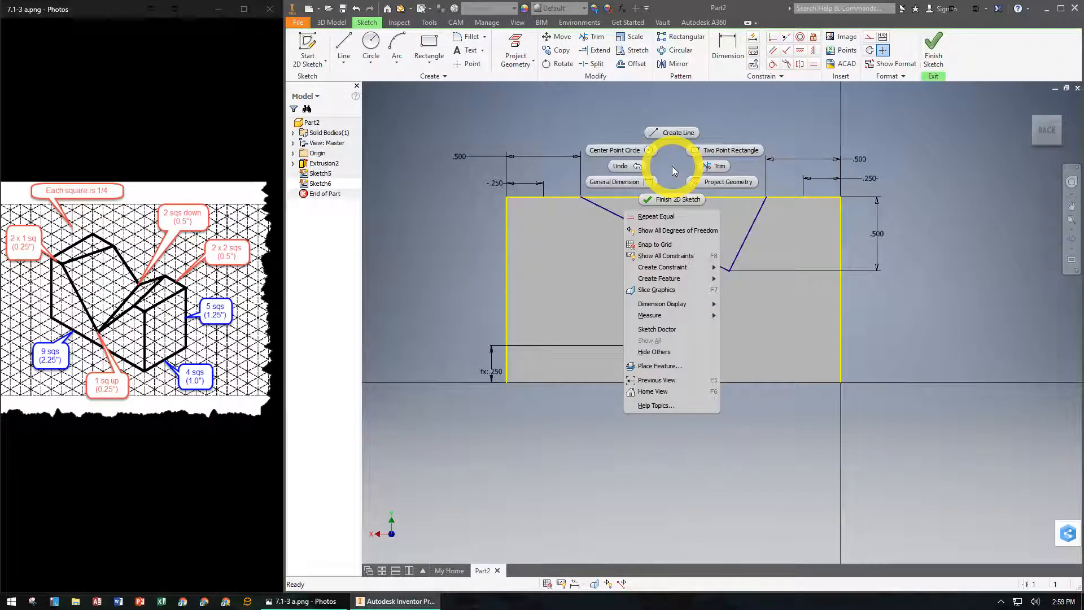
left_click(662, 256)
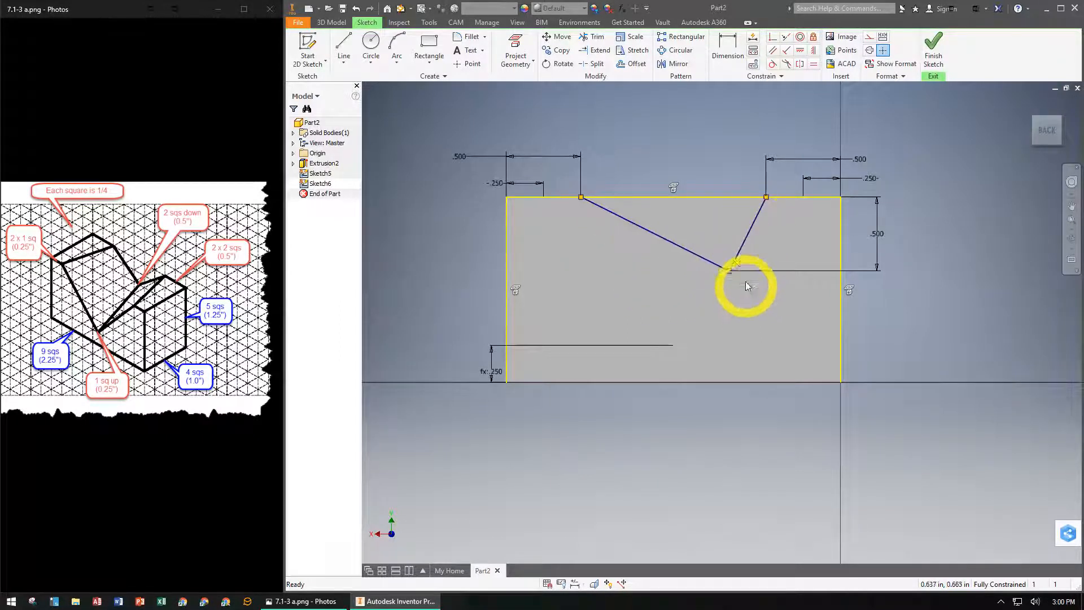
left_click(740, 265)
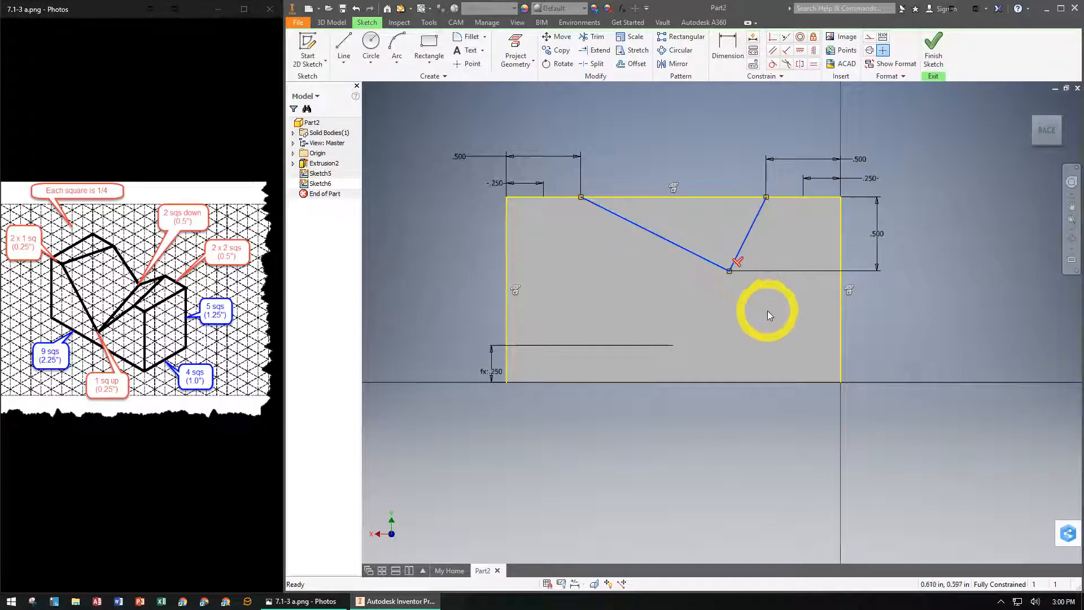
key("Delete")
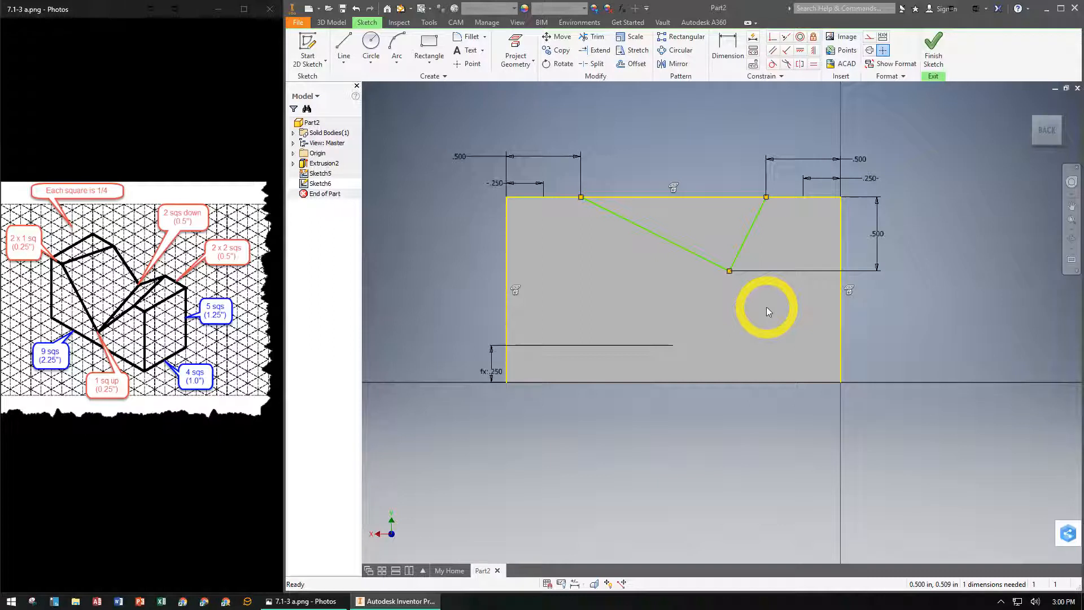
- Apply an equal constraint between the two lines of the back face V and finish the sketch
left_click(814, 66)
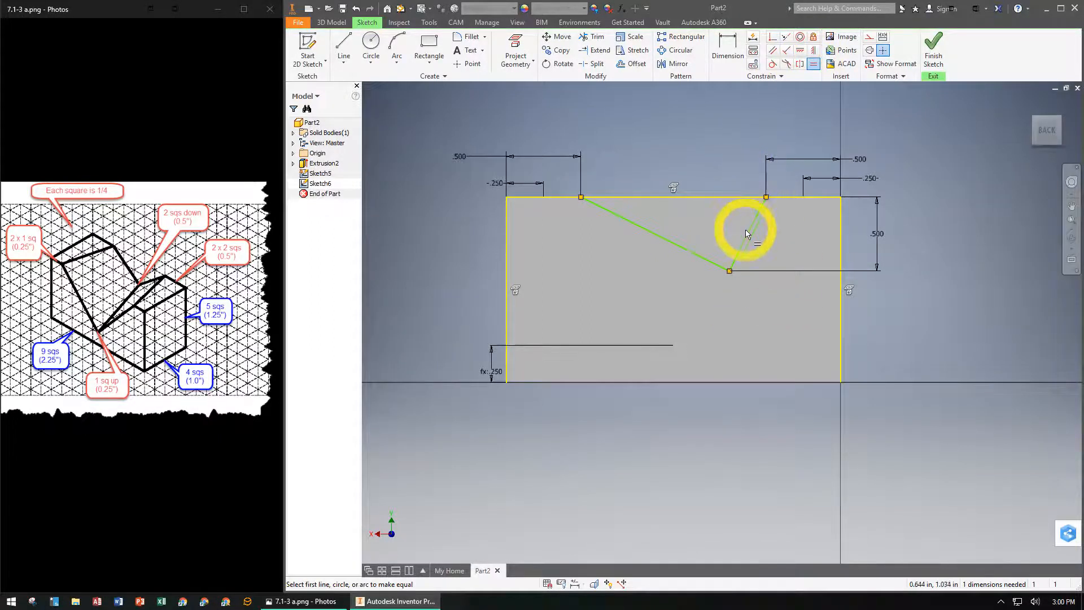
left_click(749, 236)
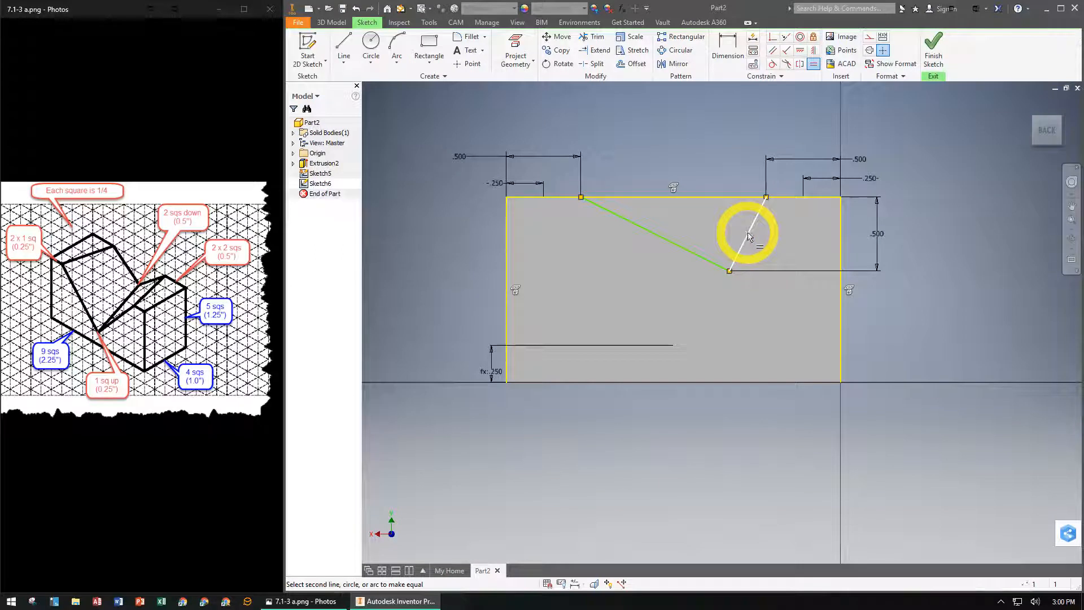
left_click(670, 241)
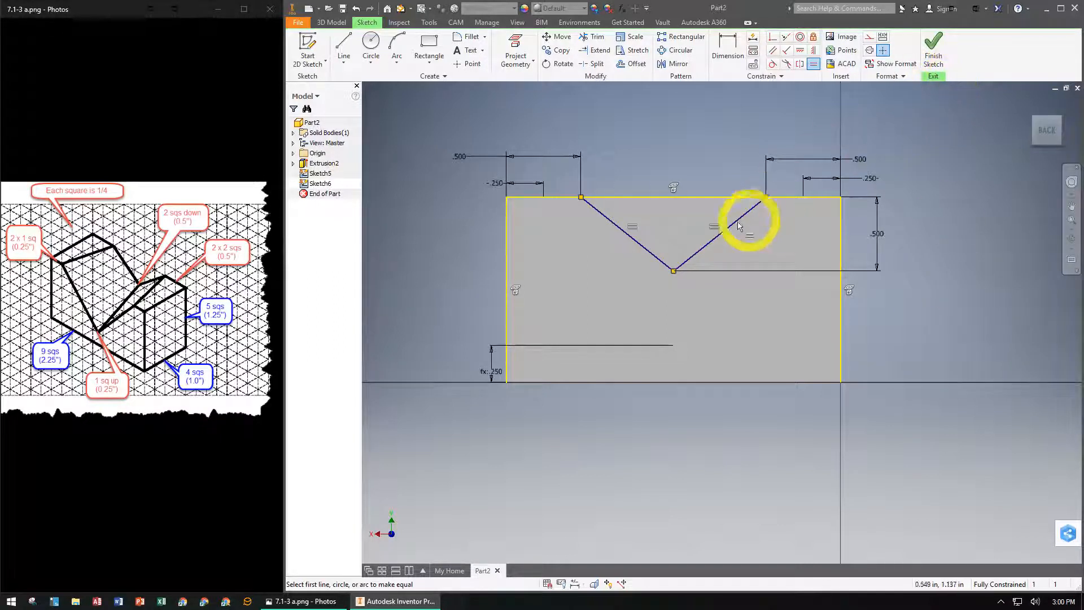
left_click(930, 47)
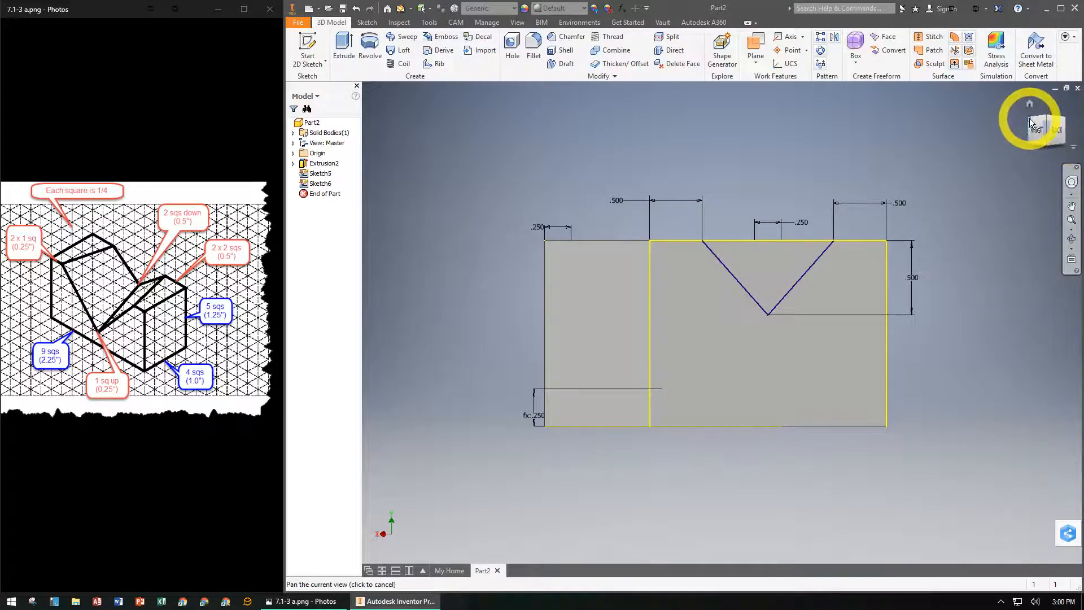
- Cut the V-shaped notch through the block with a Loft from the front face V profile to the back face V profile
mouse_move(1032, 122)
left_mouse_down()
mouse_move(1020, 148)
mouse_move(1058, 177)
mouse_move(368, 162)
mouse_move(371, 138)
mouse_move(404, 211)
mouse_move(441, 198)
mouse_move(440, 226)
mouse_move(386, 280)
mouse_move(425, 271)
left_mouse_up()
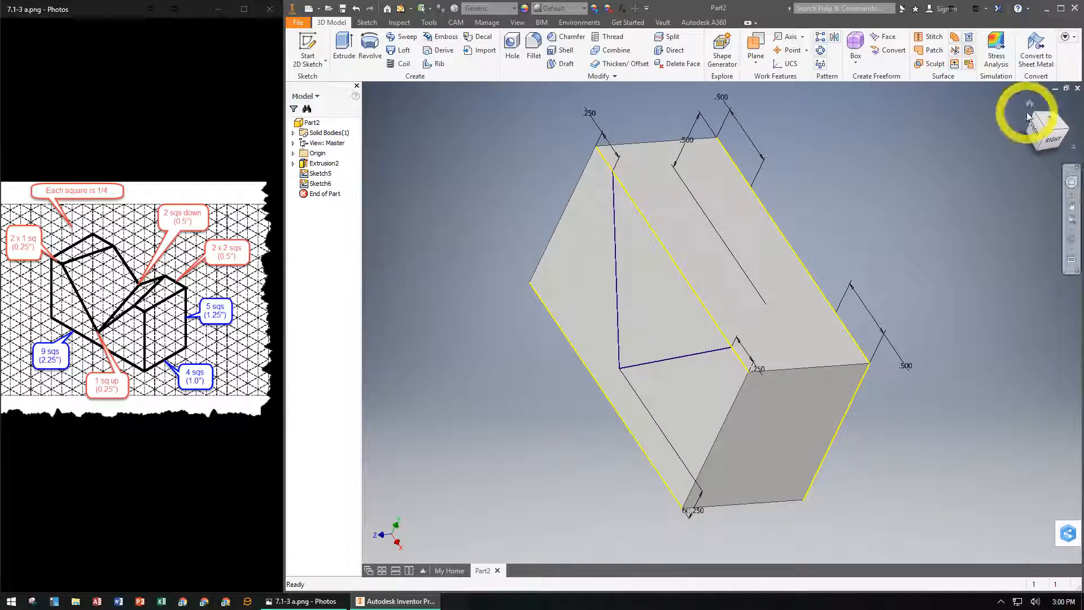
left_click(1028, 100)
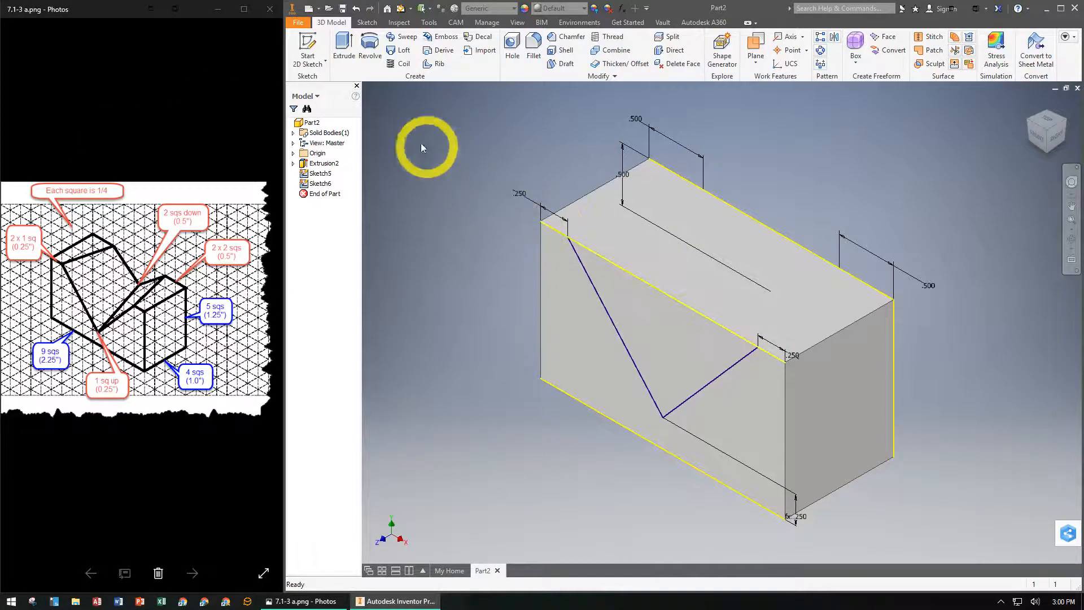
left_click(398, 51)
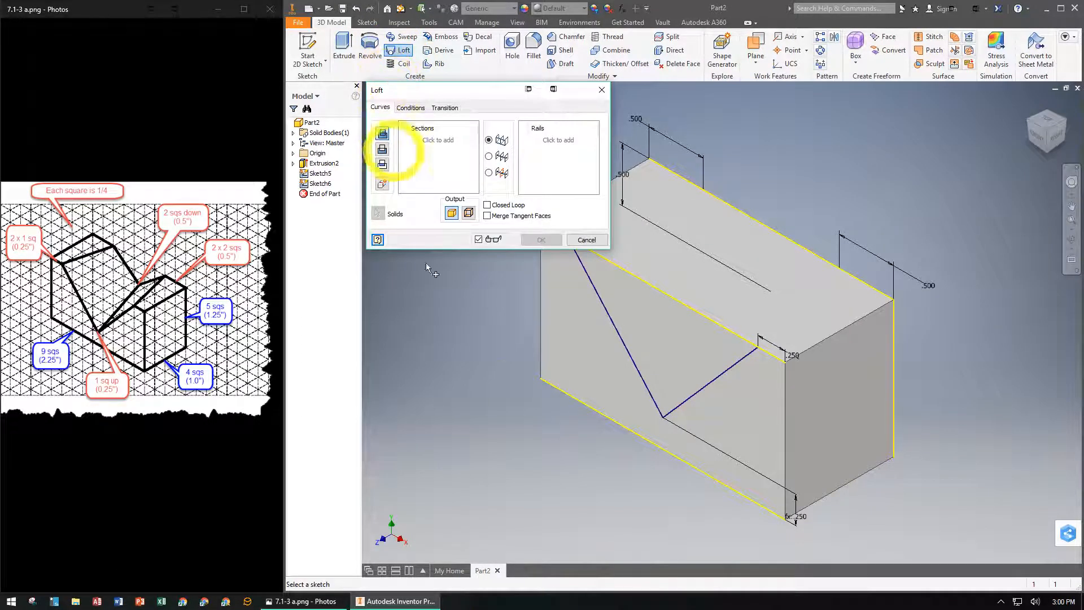
left_click(719, 382)
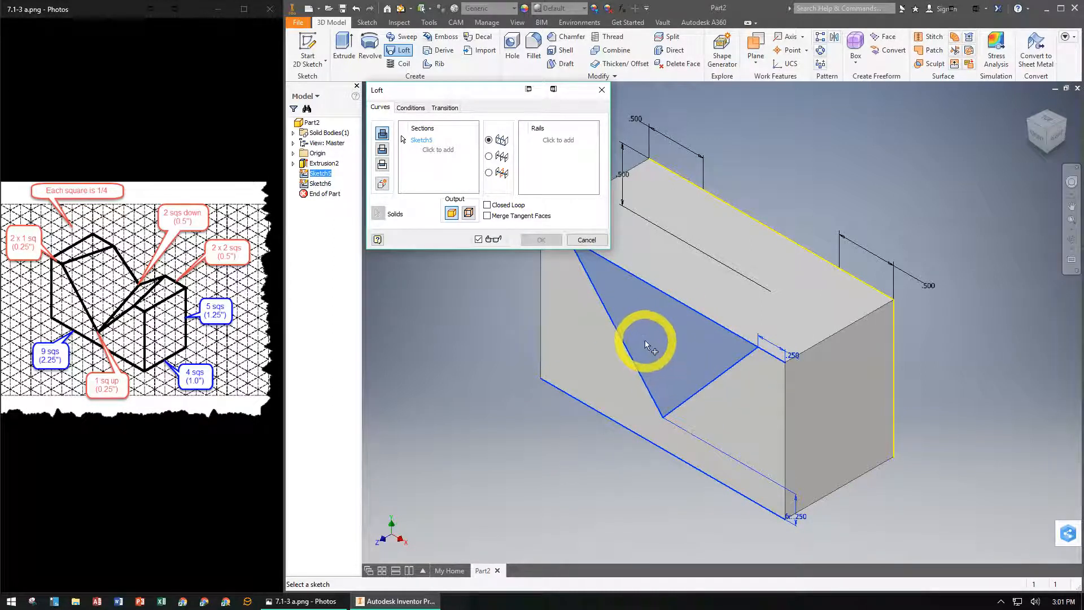
left_click(1065, 134)
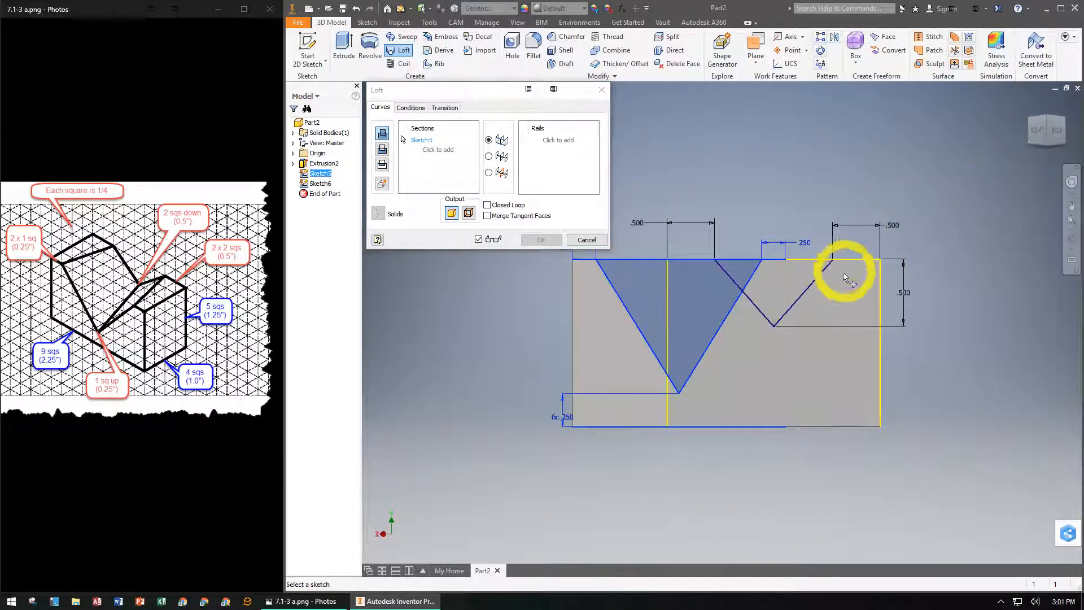
left_click(801, 297)
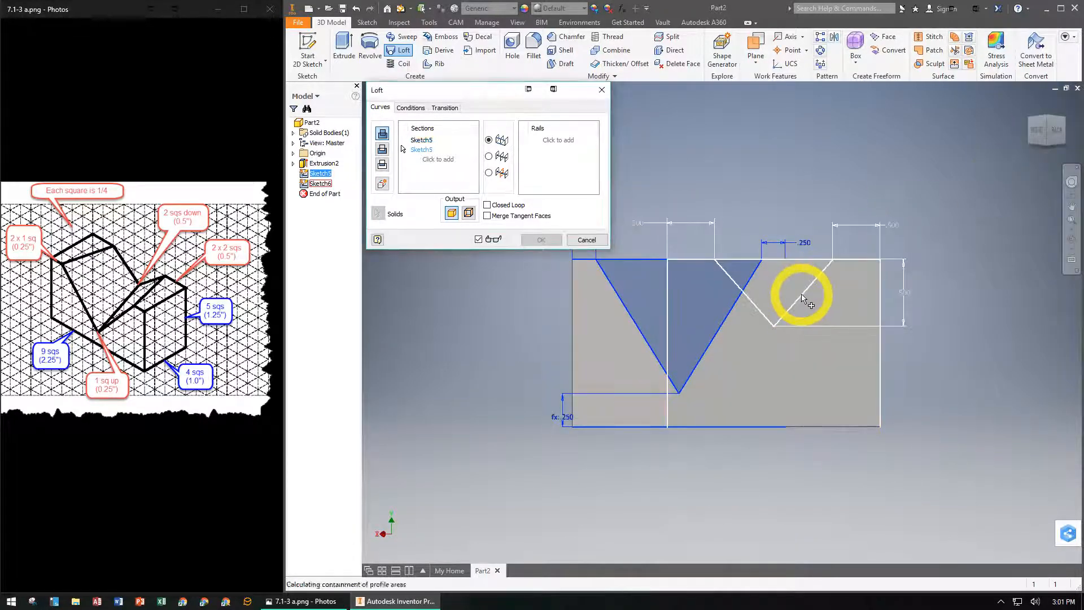
left_click(382, 149)
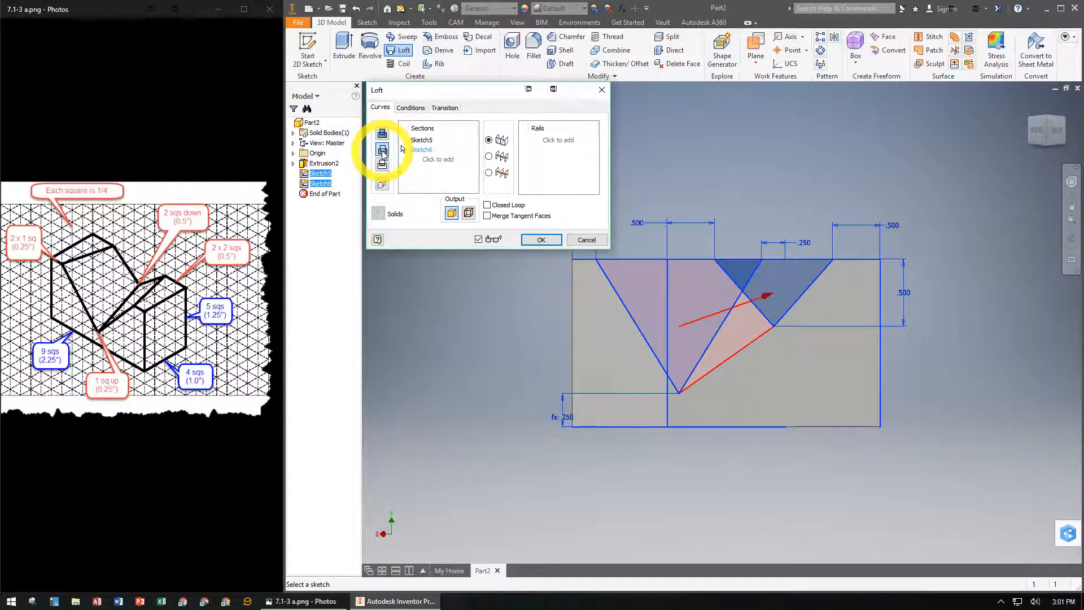
left_click(539, 240)
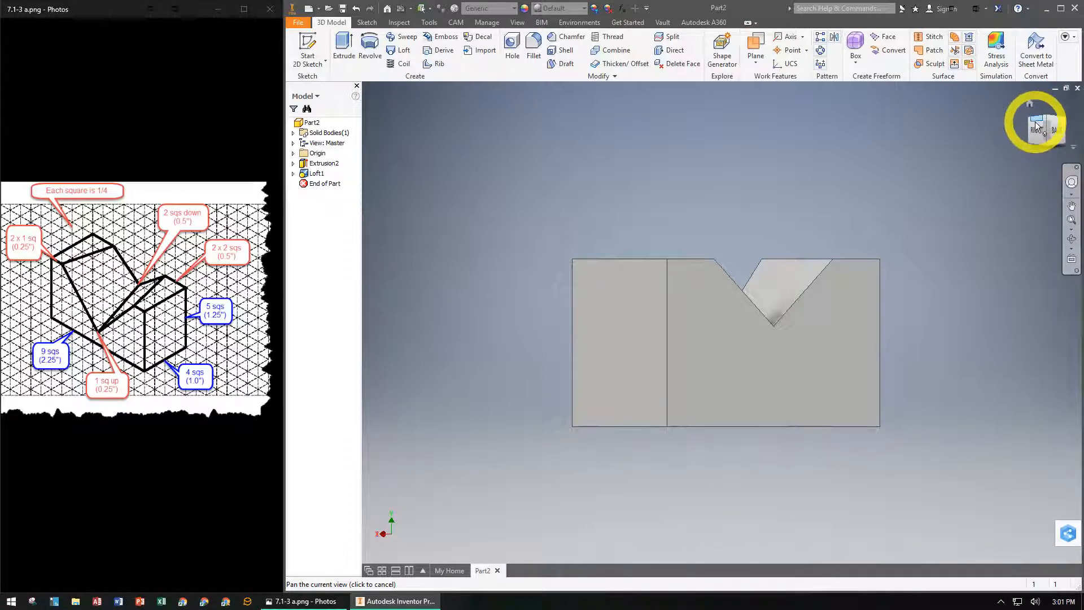
left_click_drag(1029, 124, 1028, 86)
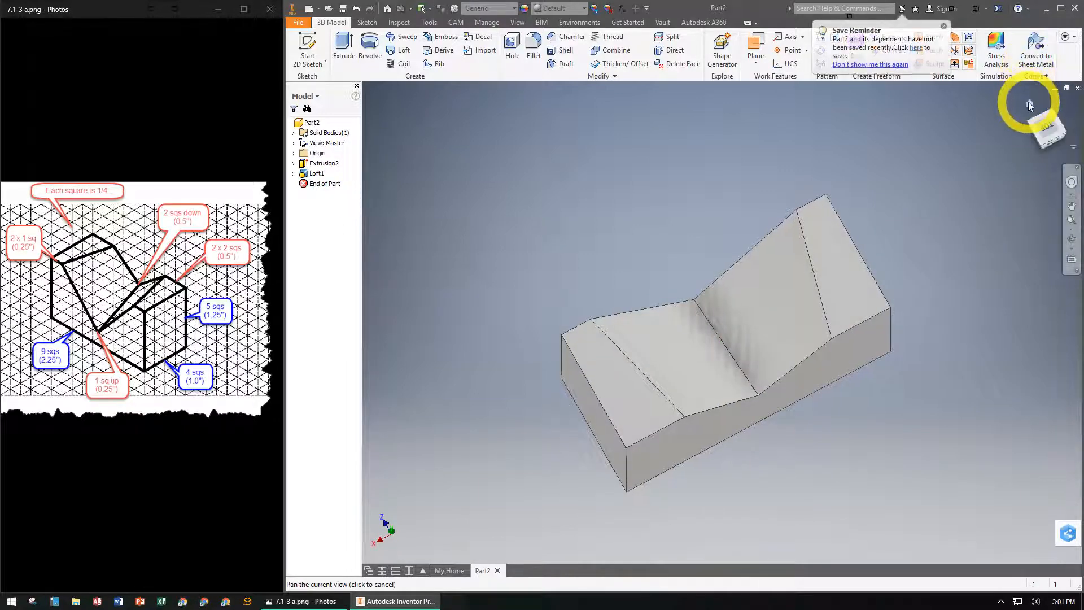
left_click(1029, 102)
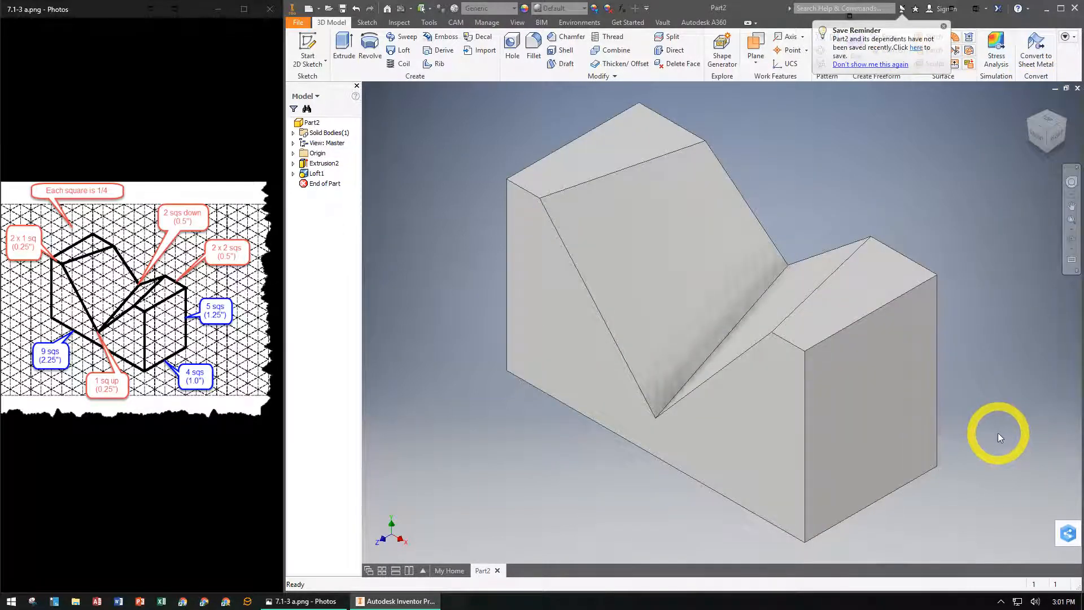